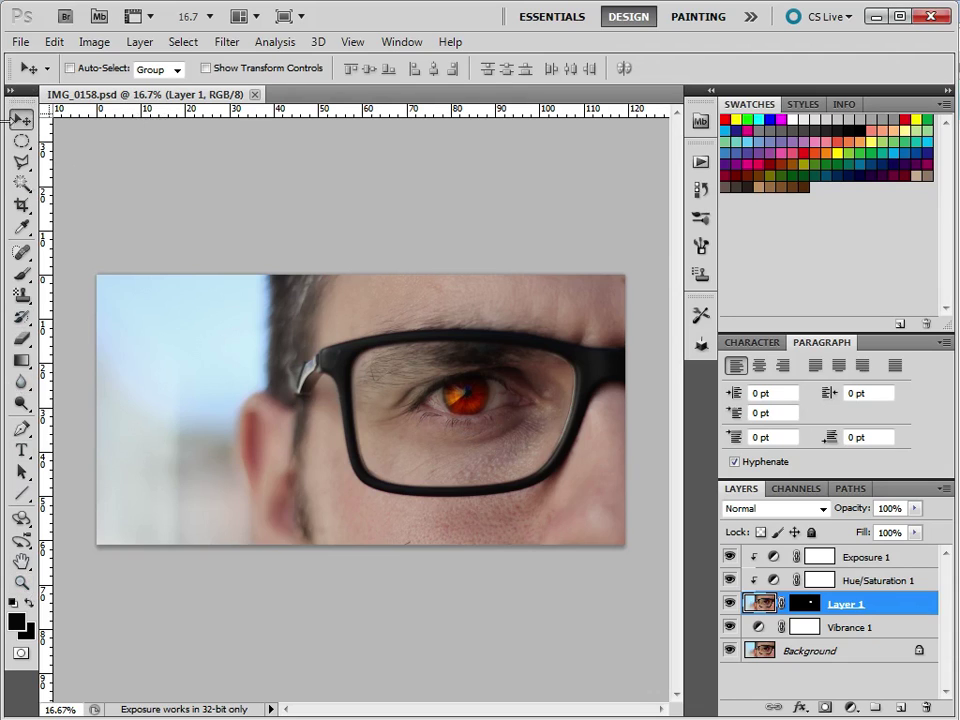
Cycle through the Marquee, Lasso, Move and Eyedropper tools, ending on the Polygonal Lasso.
left_click(21, 141)
left_click(21, 183)
left_click(23, 228)
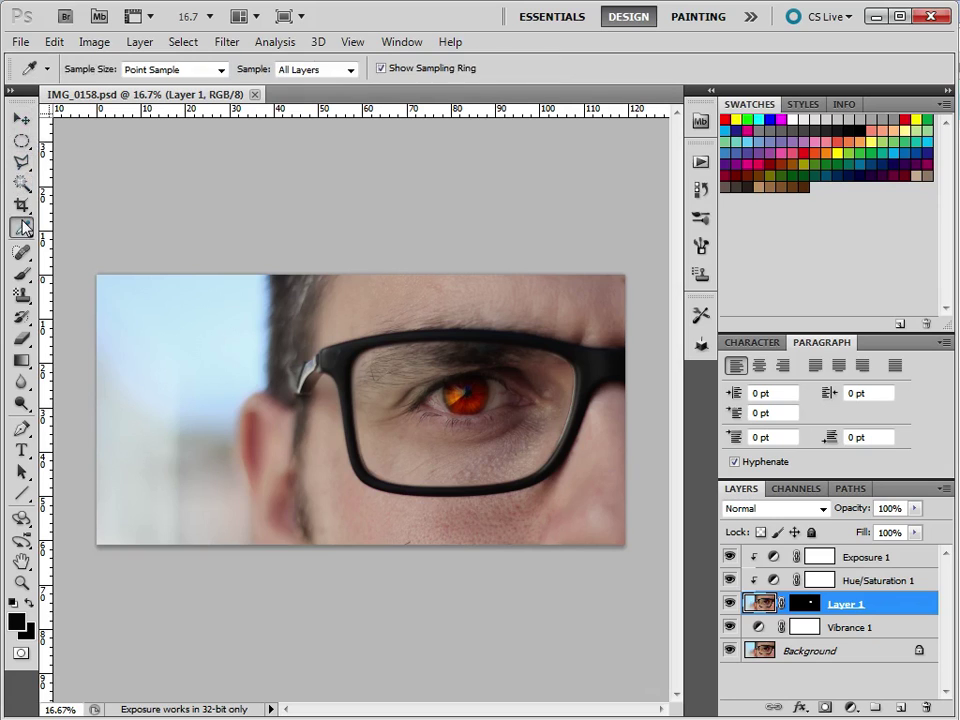
left_click(22, 142, "alt")
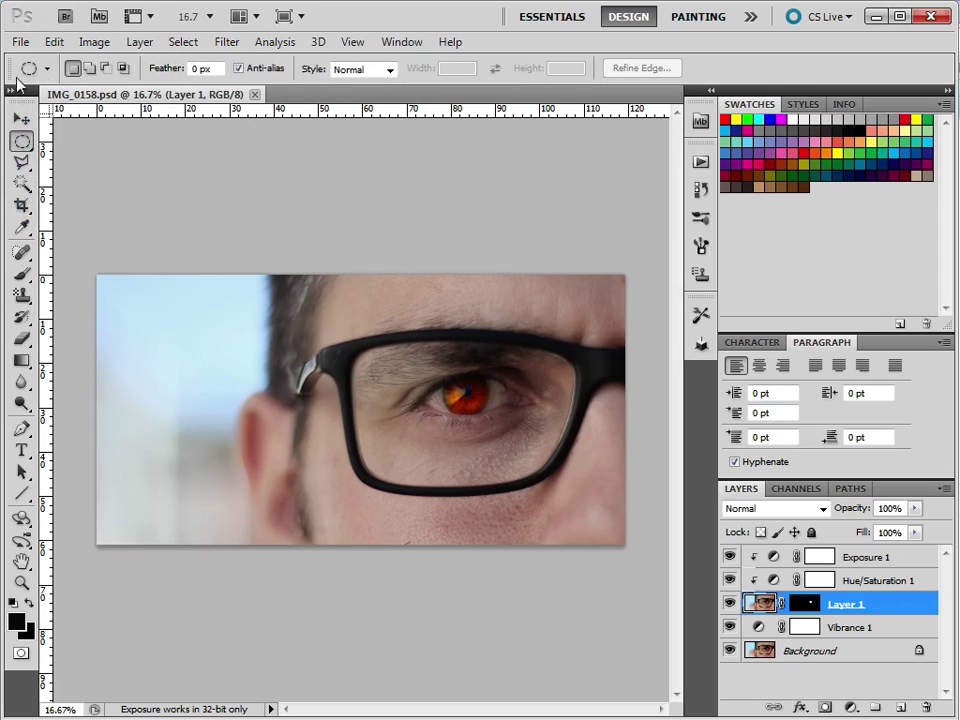
left_click(21, 164)
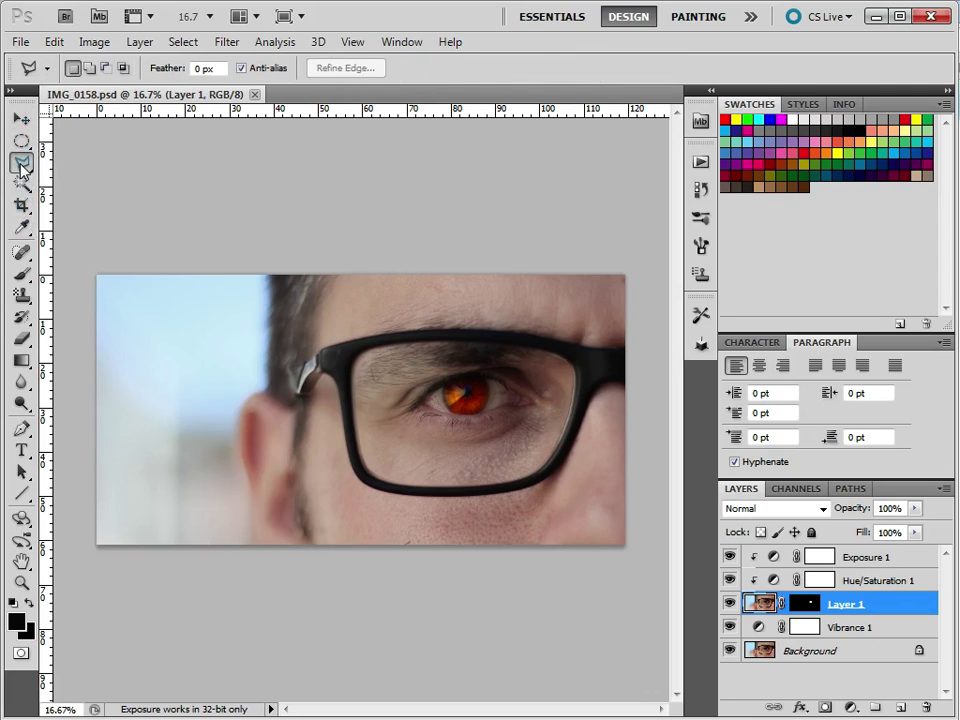
key("m")
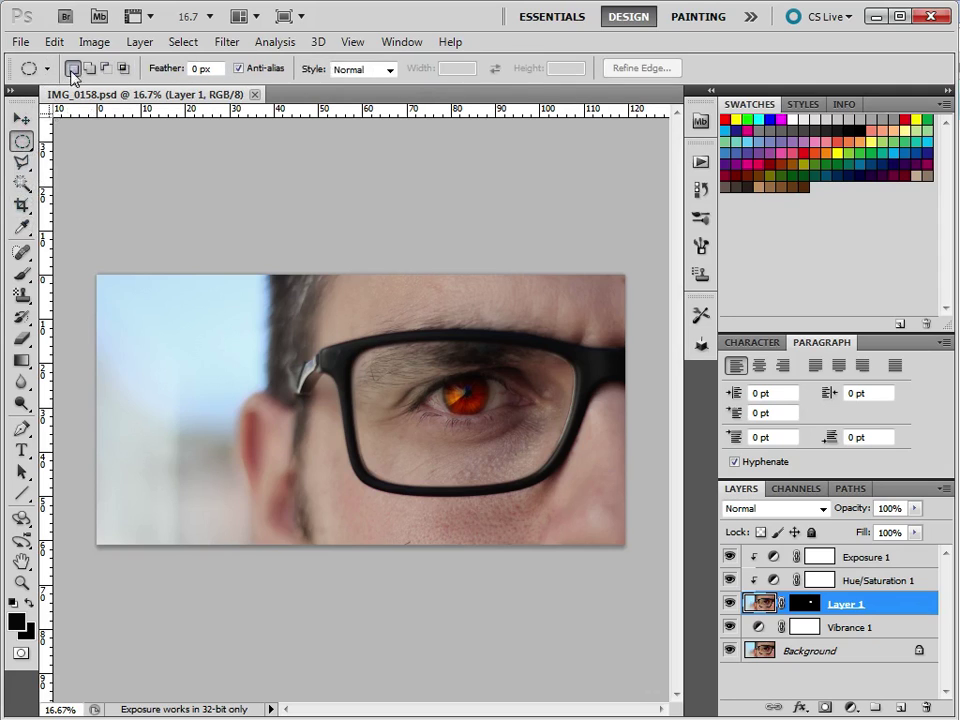
left_click(21, 118)
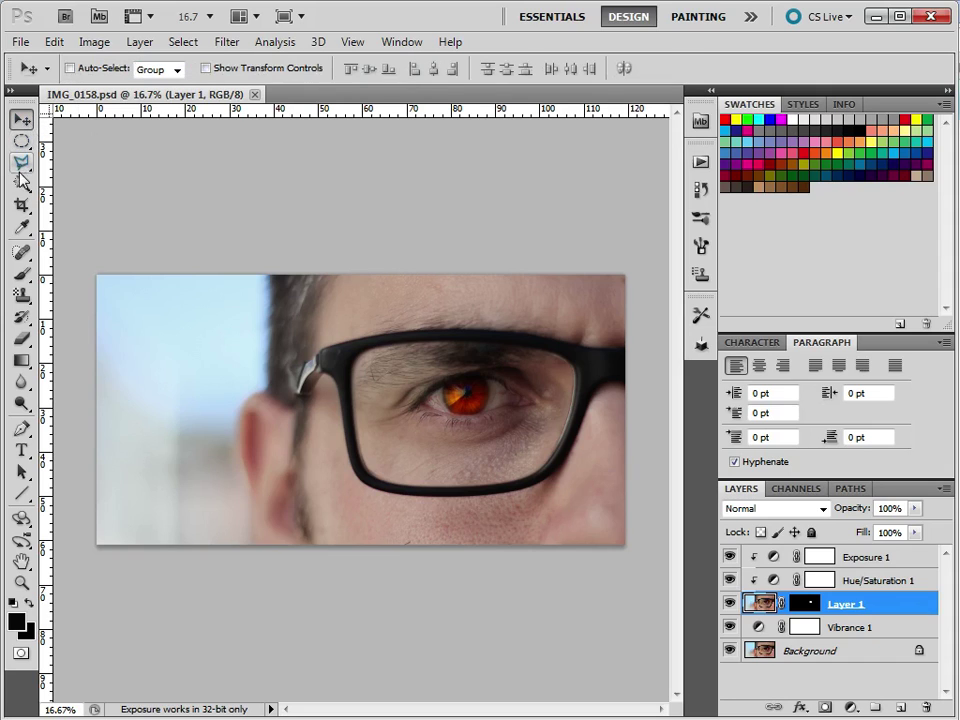
left_click(21, 164)
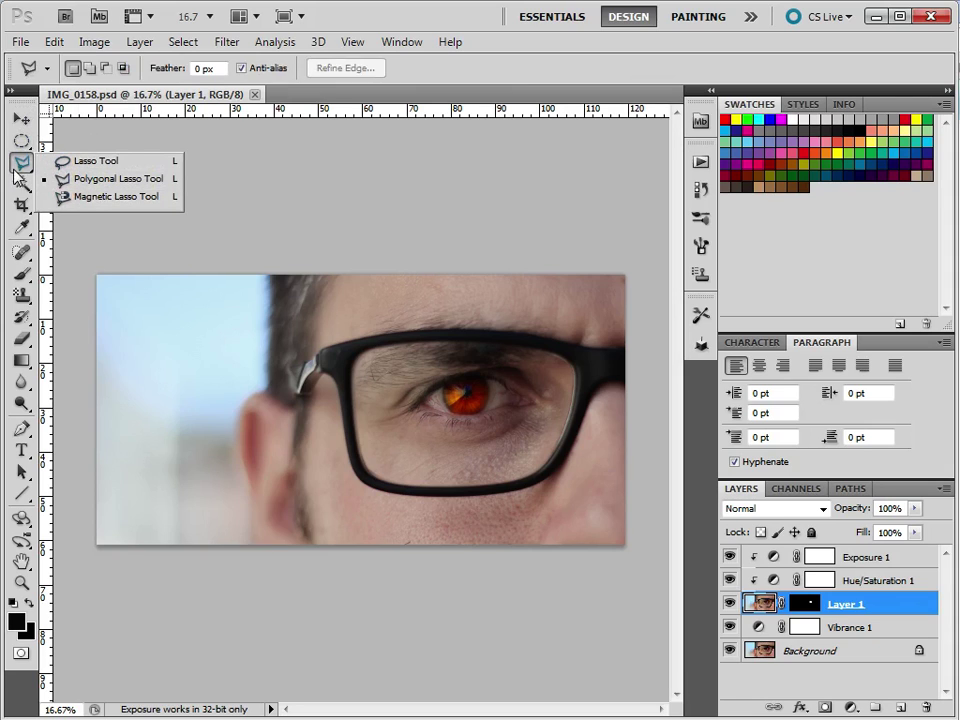
left_click(21, 228)
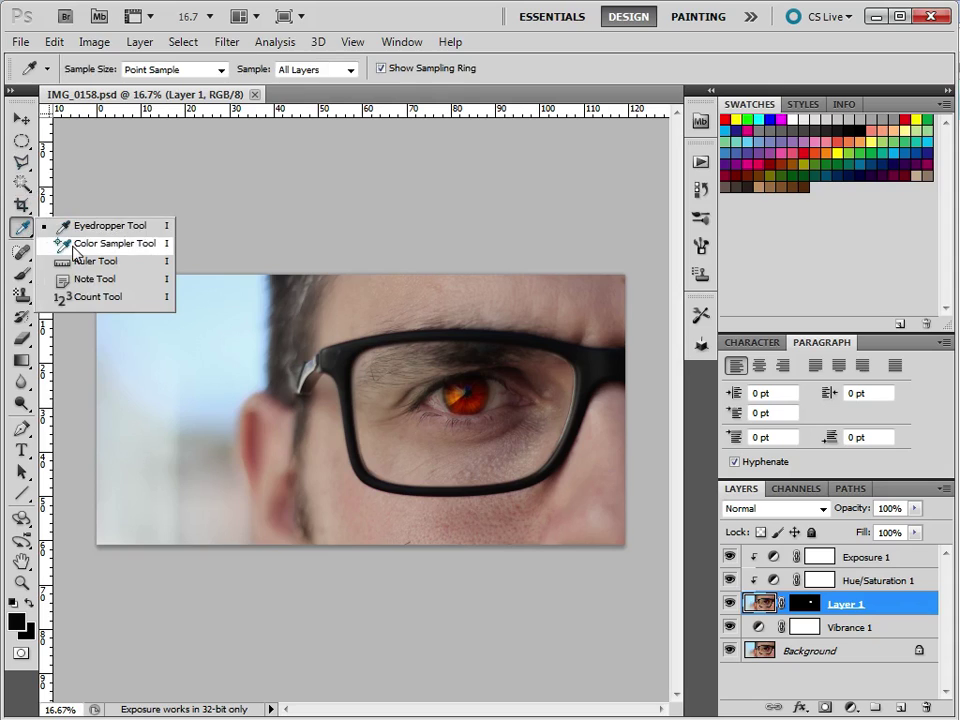
left_click(22, 163)
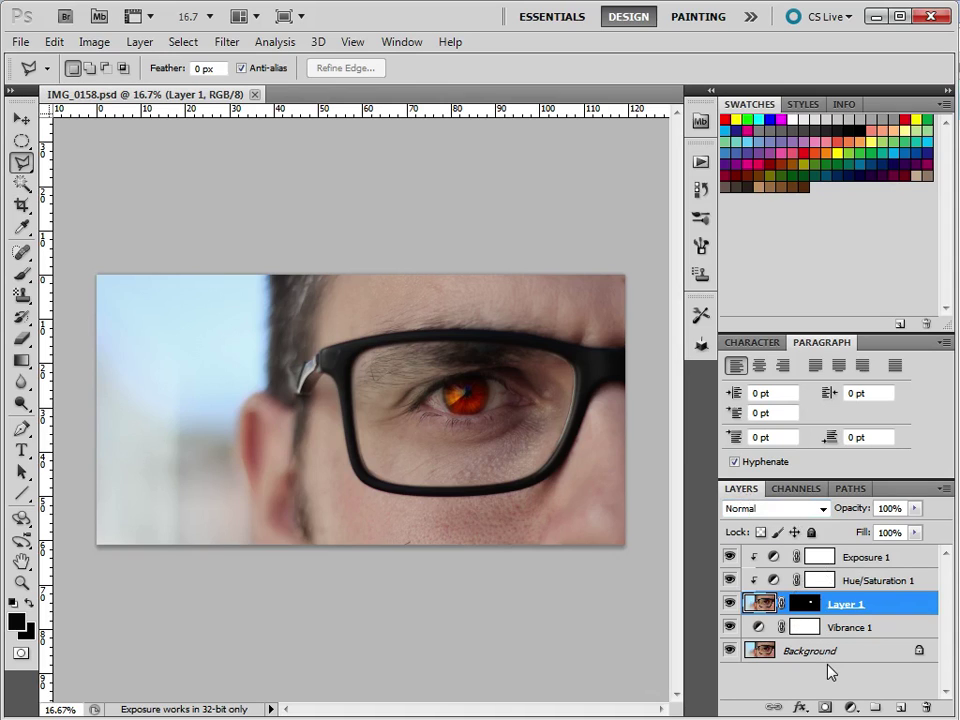
Close IMG_0158.psd and open the original IMG_0158.JPG from the 100CANON folder.
left_click(255, 95)
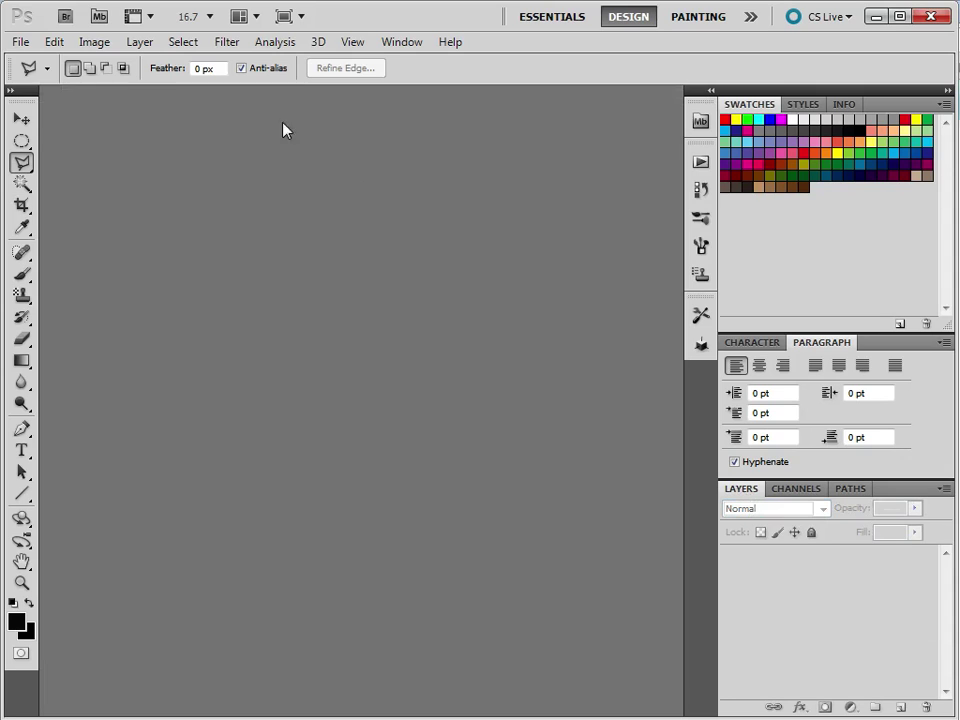
left_click(20, 42)
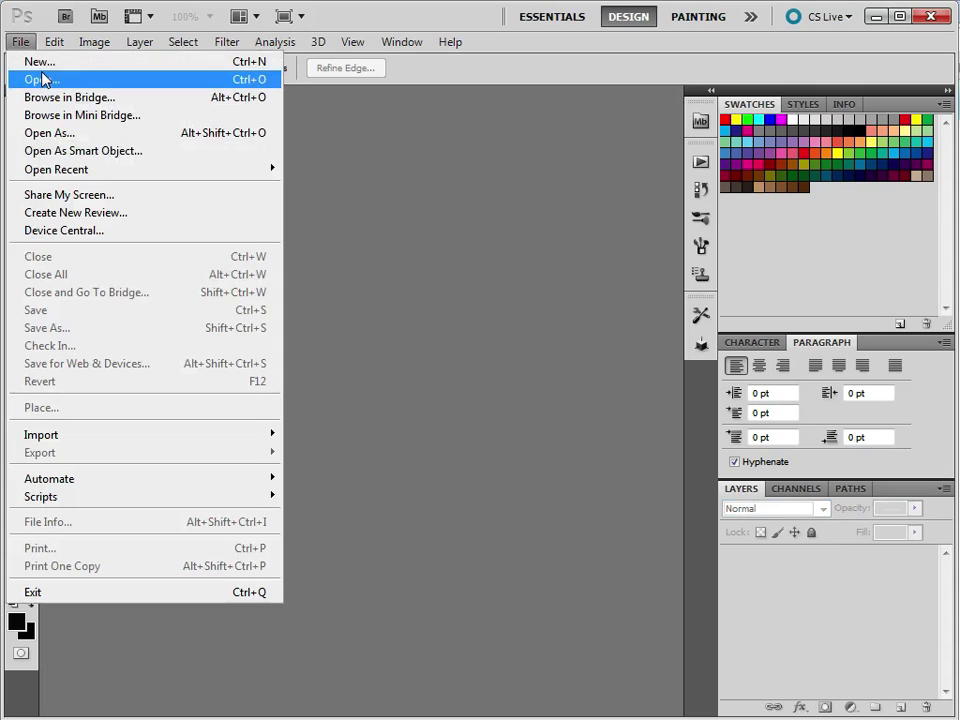
left_click(45, 80)
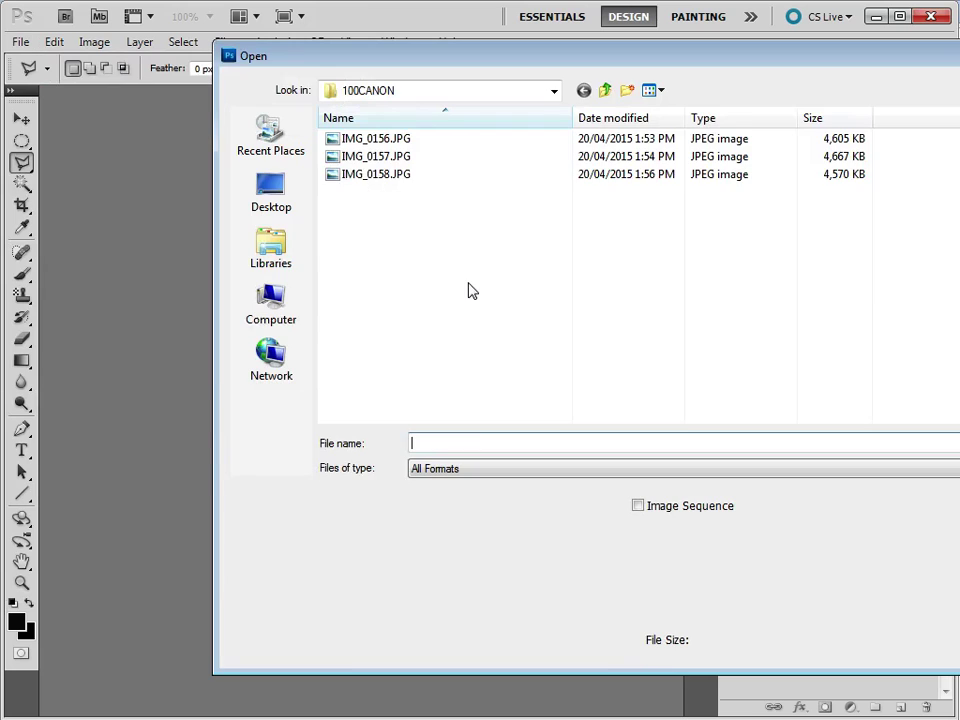
left_click(357, 176)
double_click(358, 176)
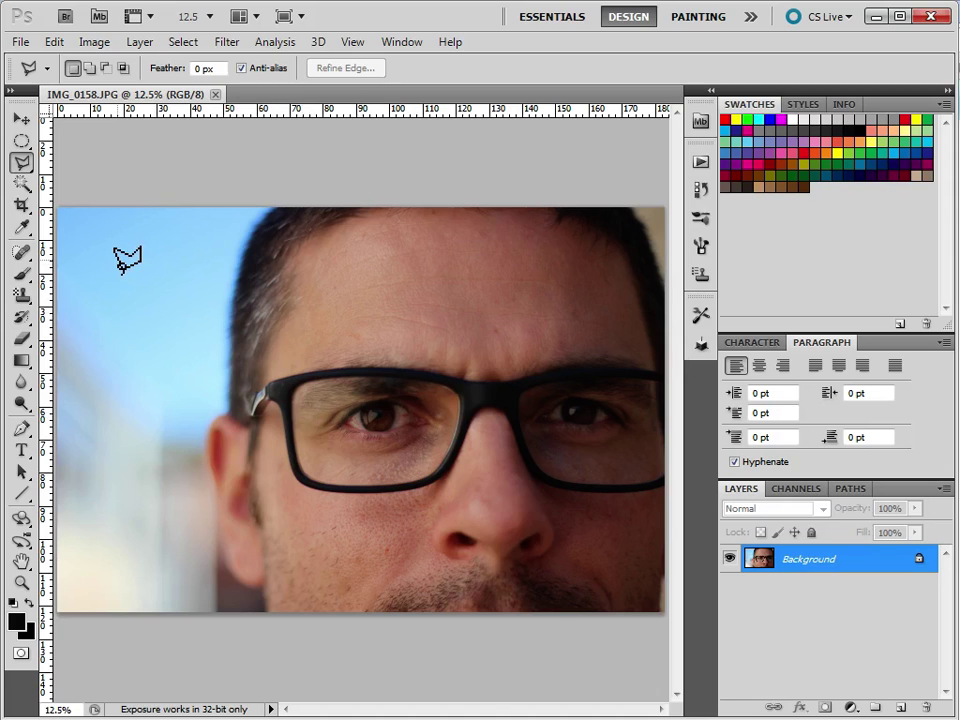
Draw a rectangular marquee around the left eye and lens, then crop the image to it.
left_click(24, 144)
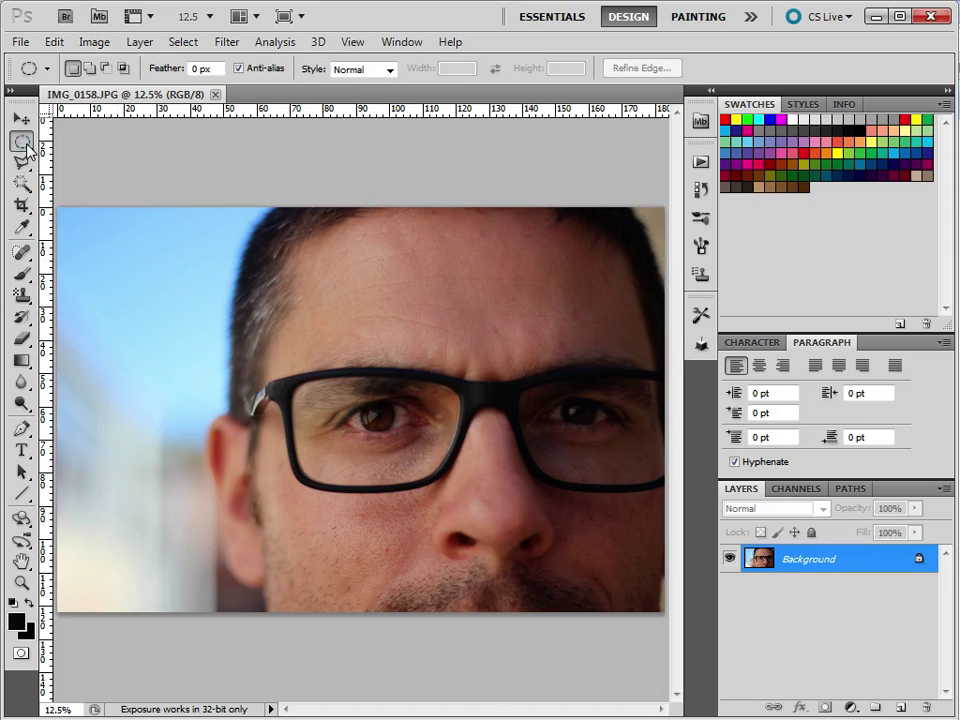
right_click(24, 144)
left_click(110, 156)
left_click(21, 148)
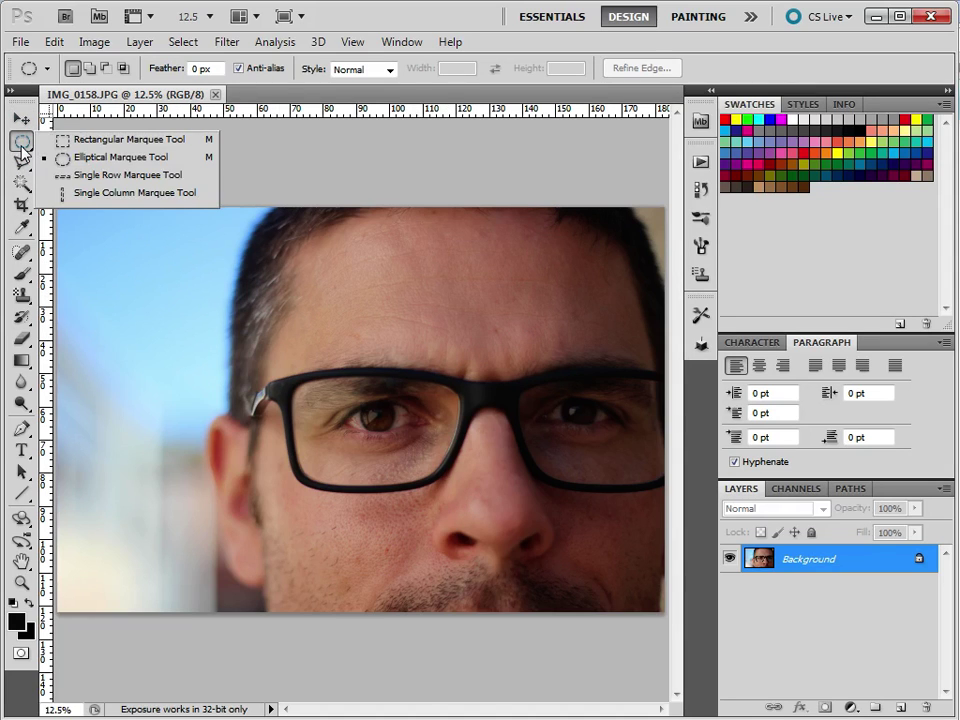
left_click(103, 141)
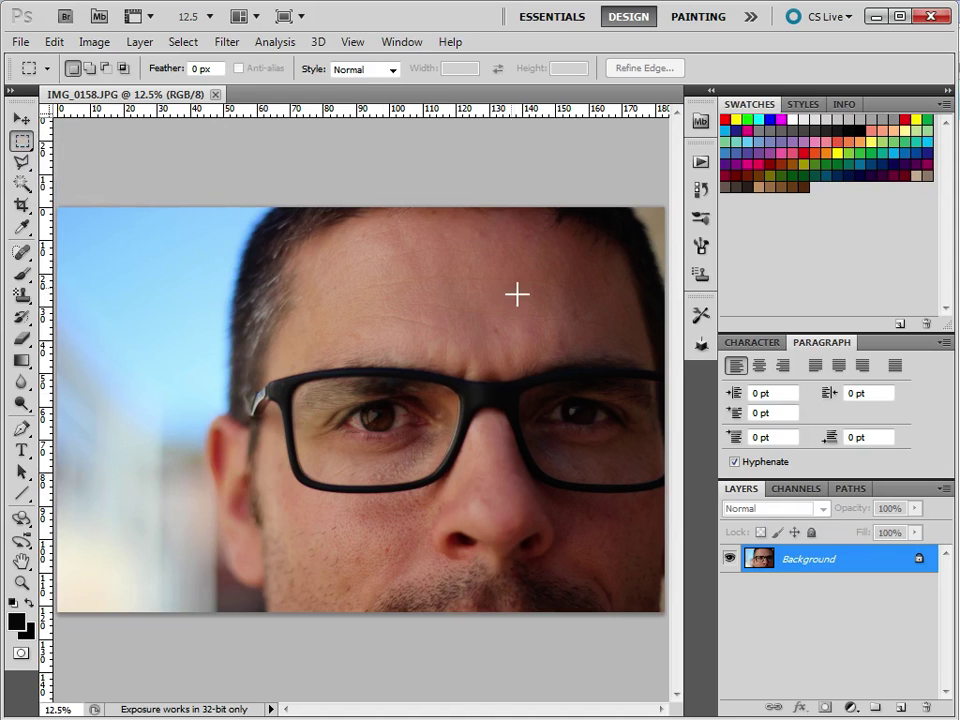
left_click_drag(335, 562, 97, 528)
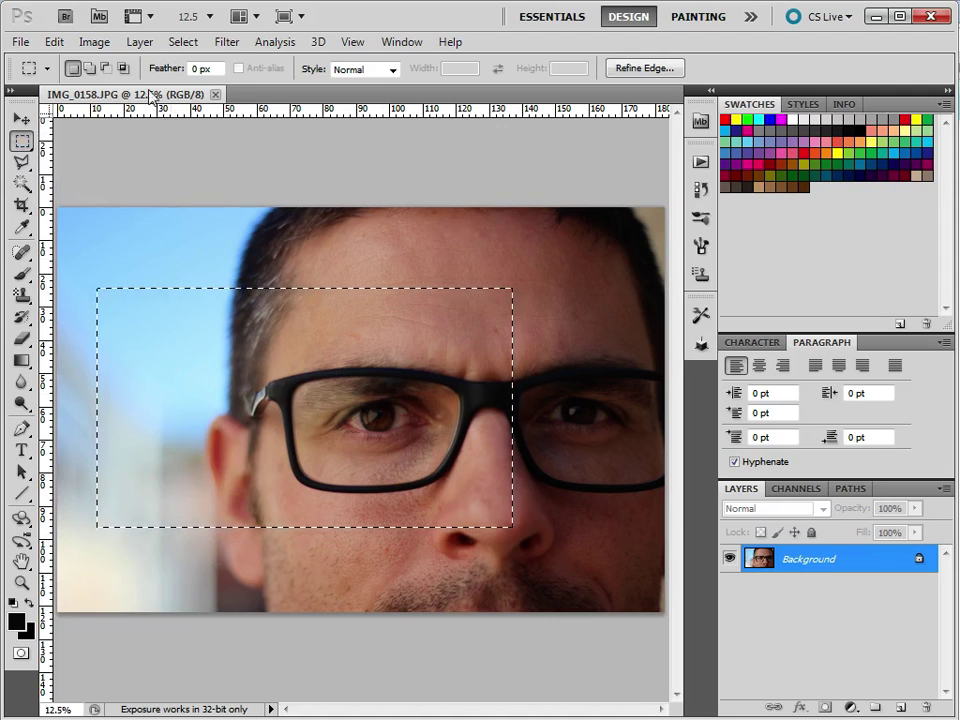
left_click(92, 42)
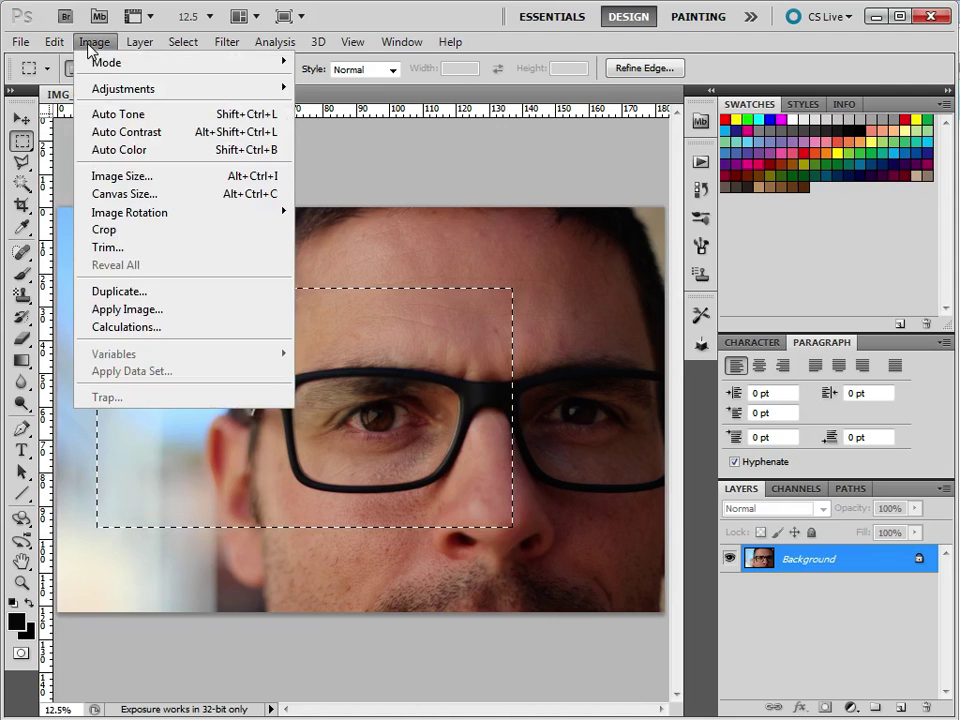
left_click(117, 236)
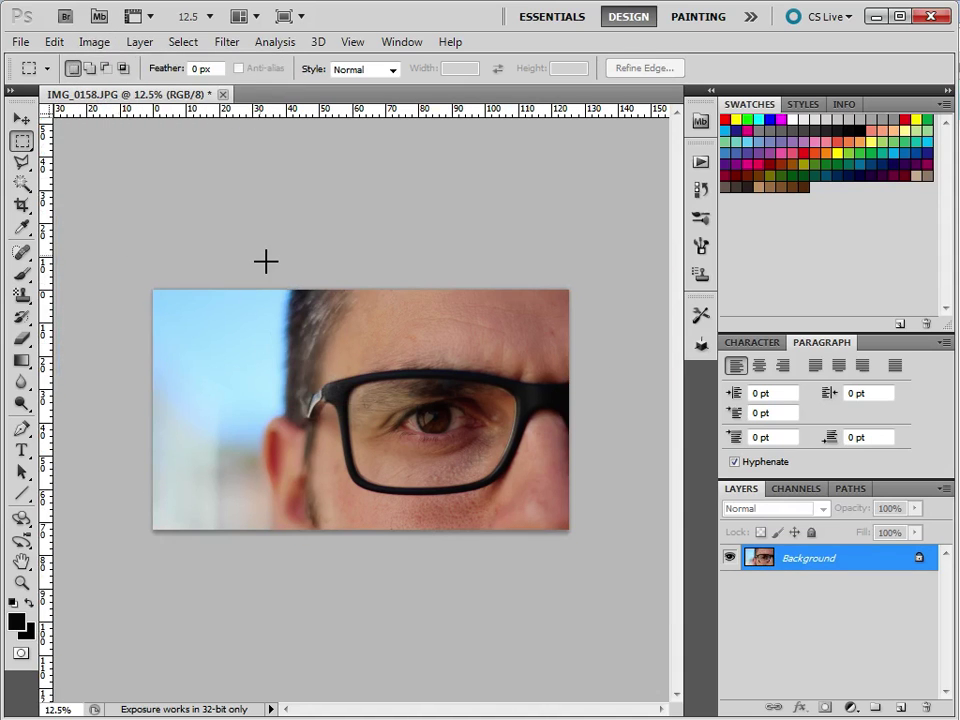
Zoom to 33.3% and pan to centre the eye, toggling the Tools panel off and back on.
key("ctrl+plus")
key("ctrl+plus")
key("ctrl+plus")
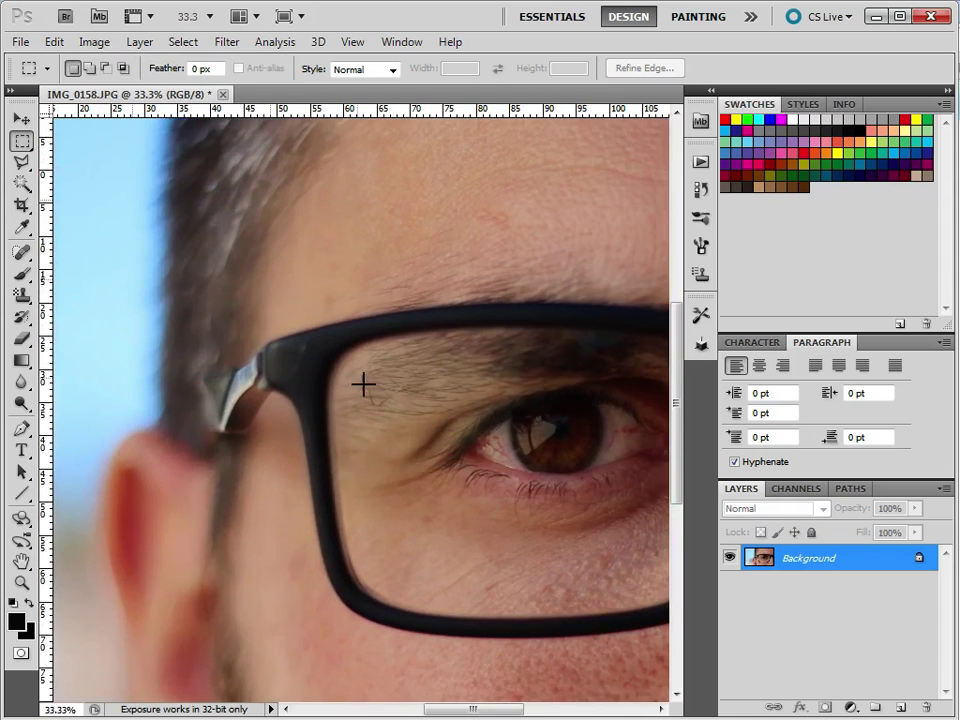
left_click_drag(497, 480, 319, 441)
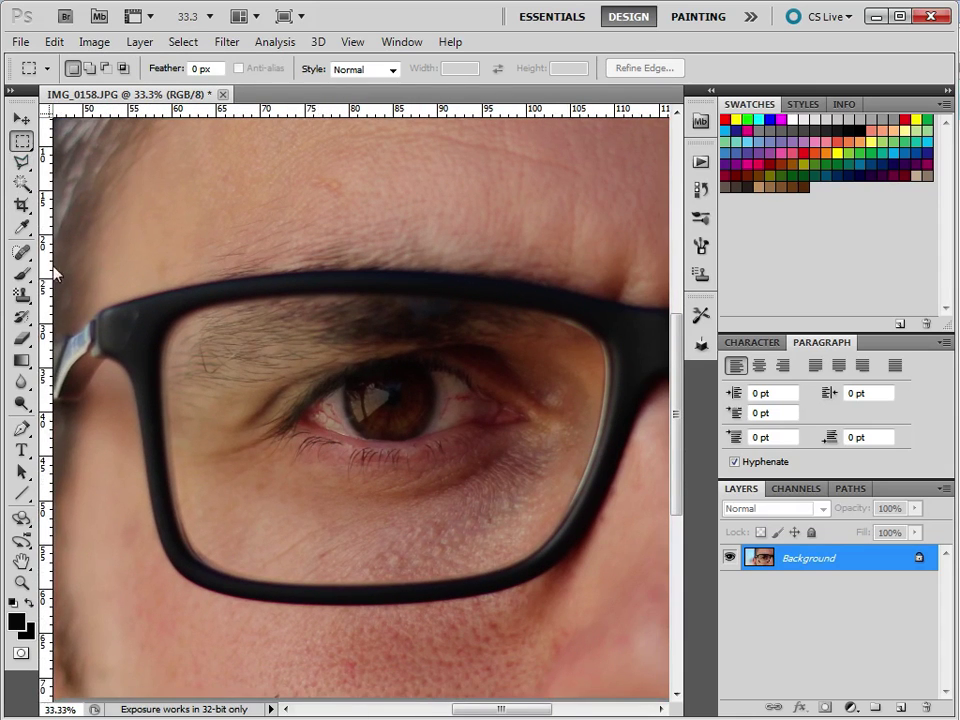
left_click(402, 45)
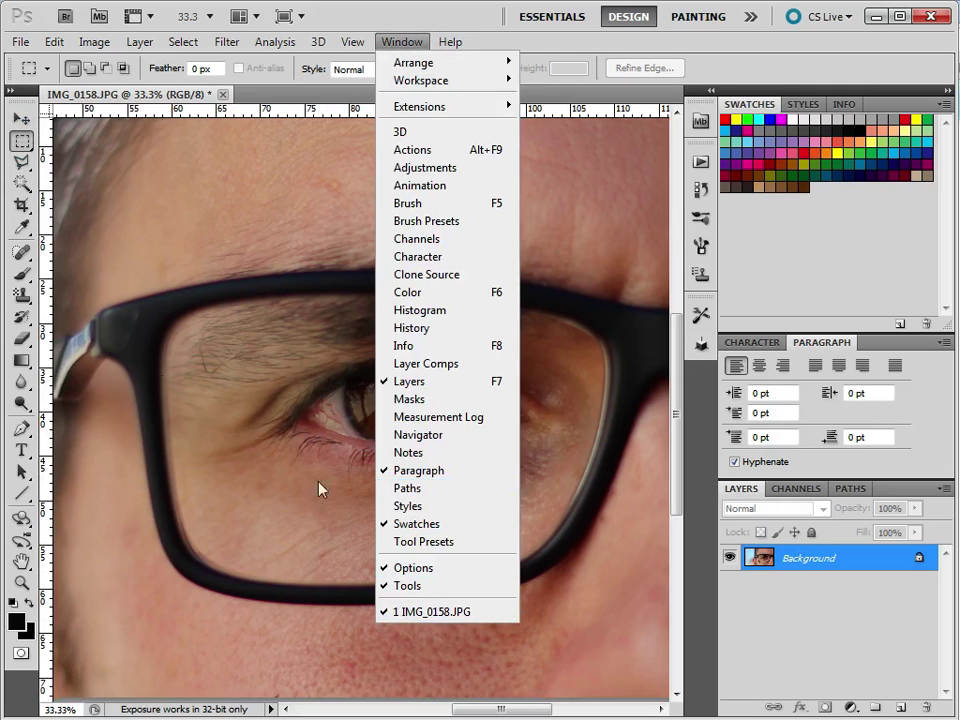
left_click(407, 586)
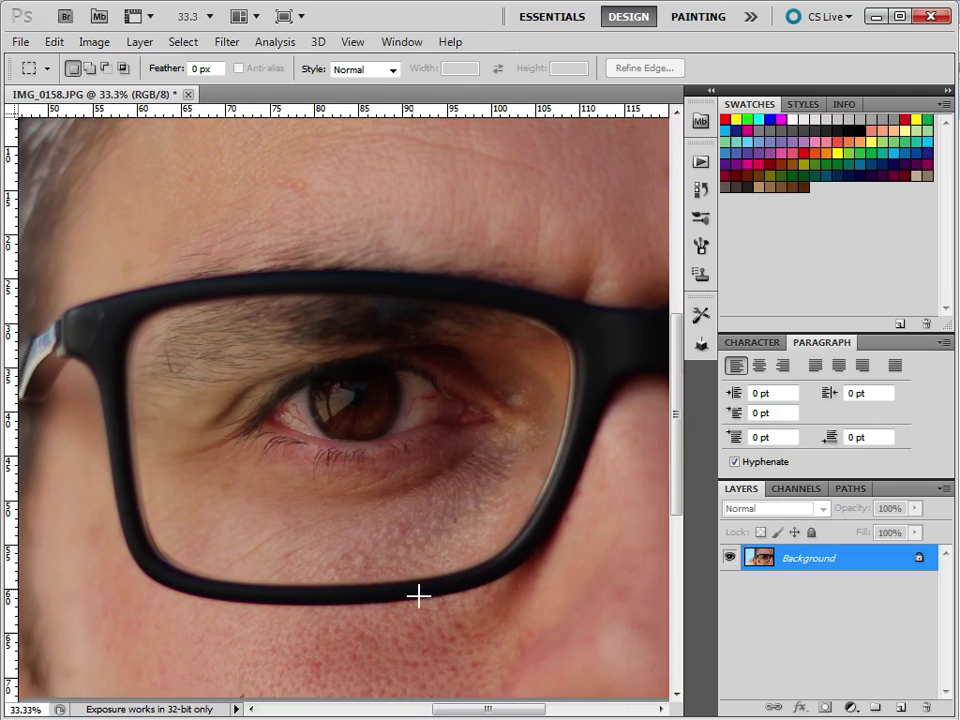
left_click(401, 42)
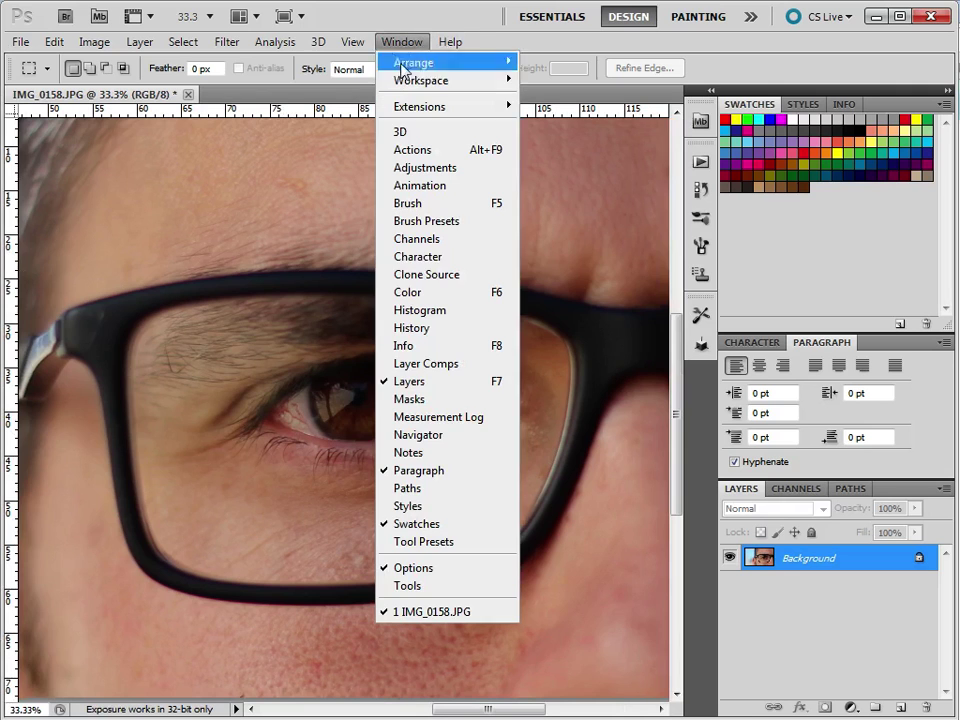
left_click(462, 586)
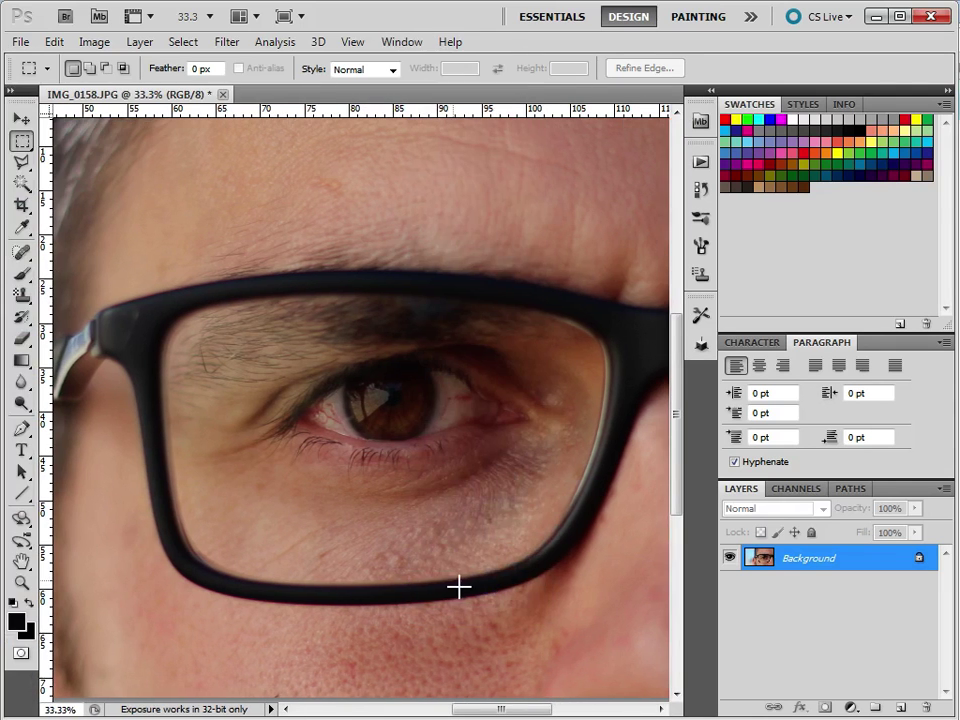
left_click(22, 164)
left_click(22, 164)
left_click(75, 161)
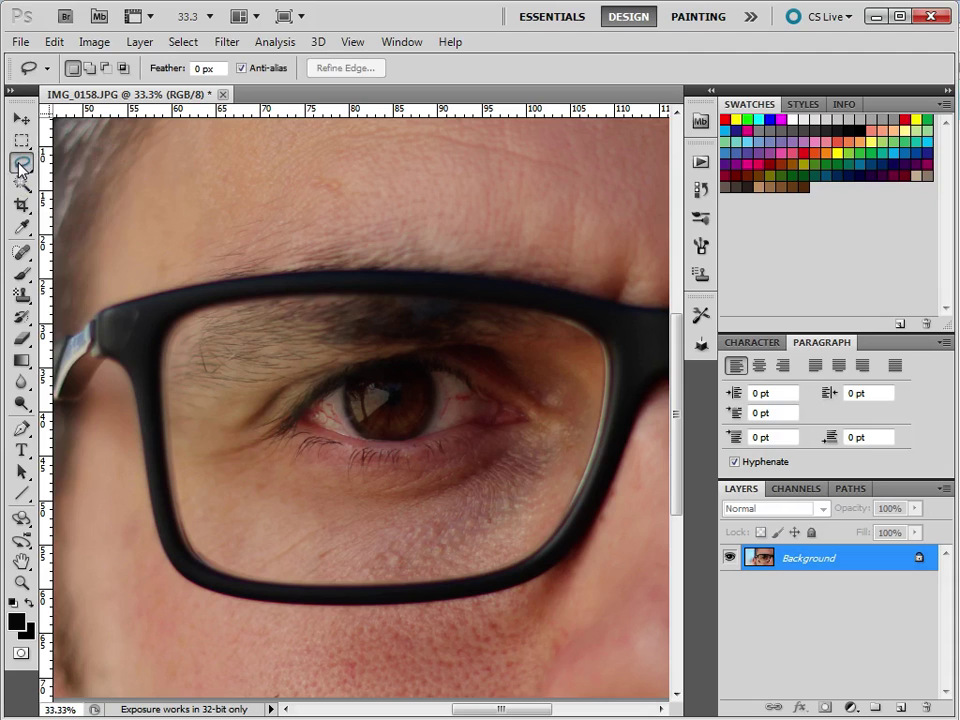
left_click(22, 165)
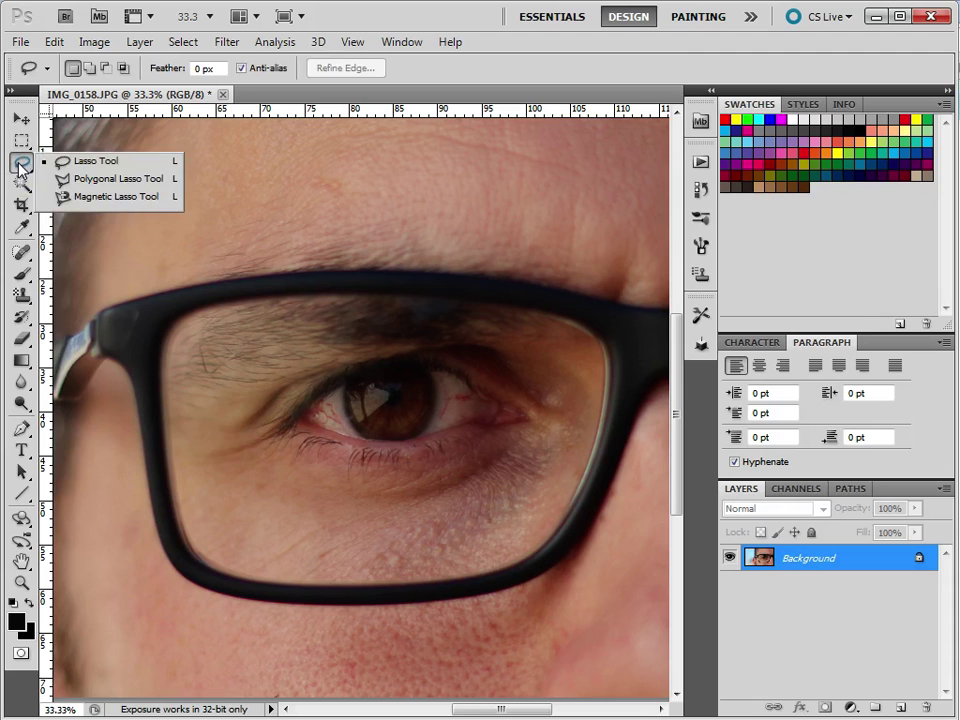
left_click(97, 181)
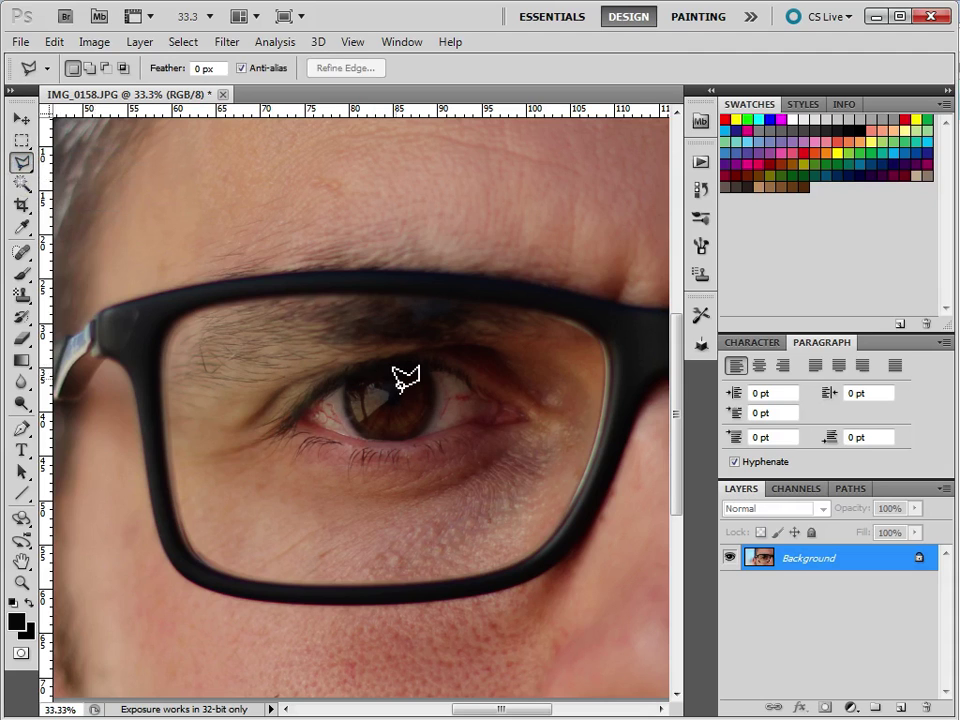
key("ctrl+plus")
key("ctrl+plus")
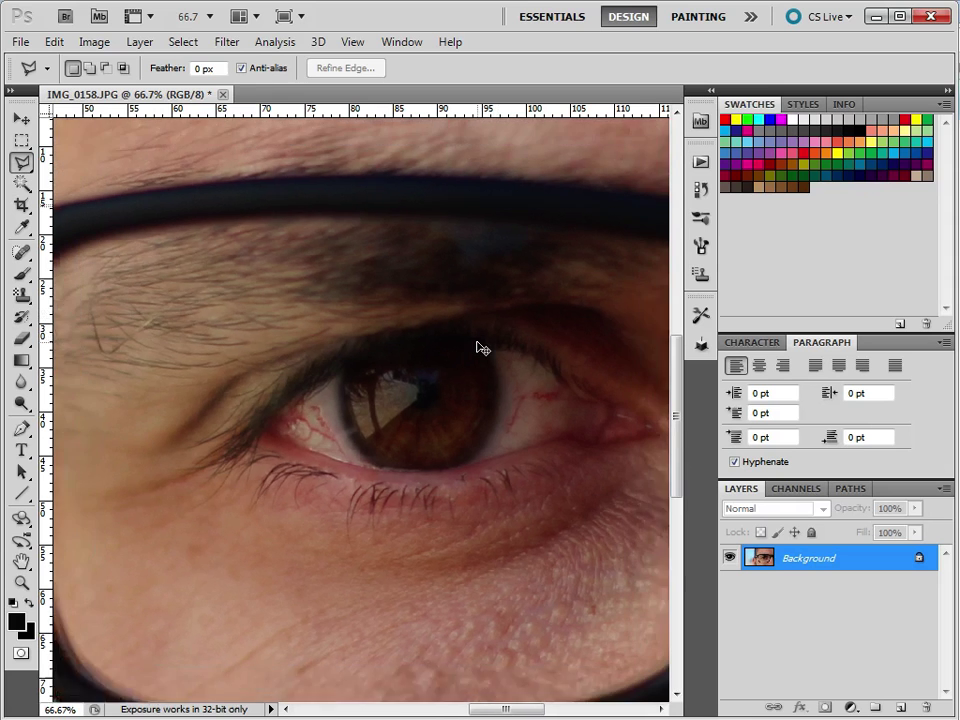
key("ctrl+minus")
key("ctrl+minus")
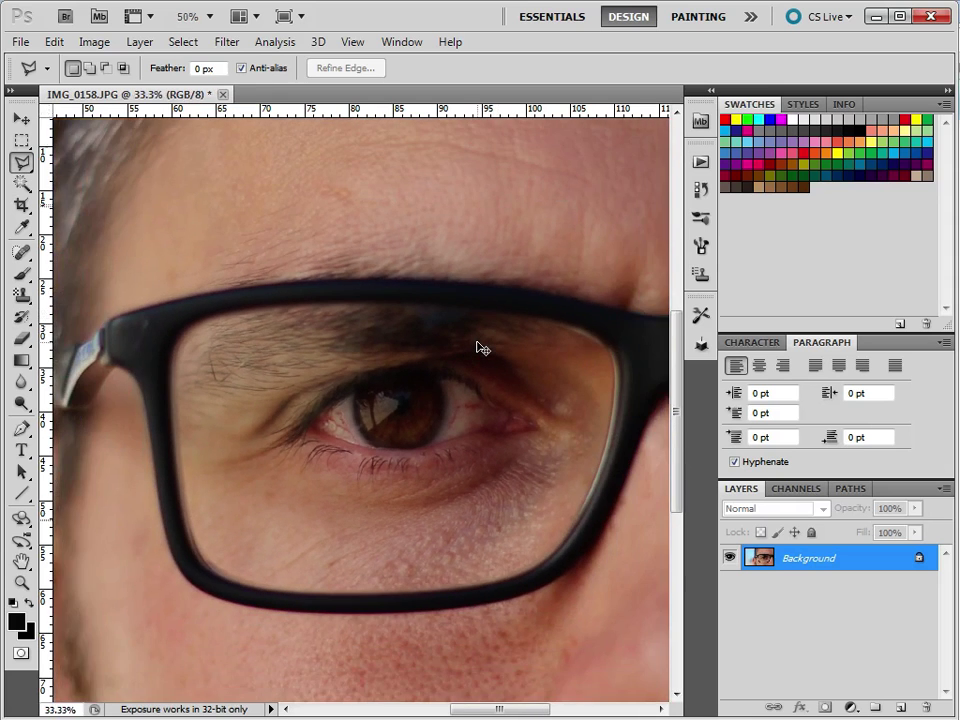
key("ctrl+plus")
key("ctrl+plus")
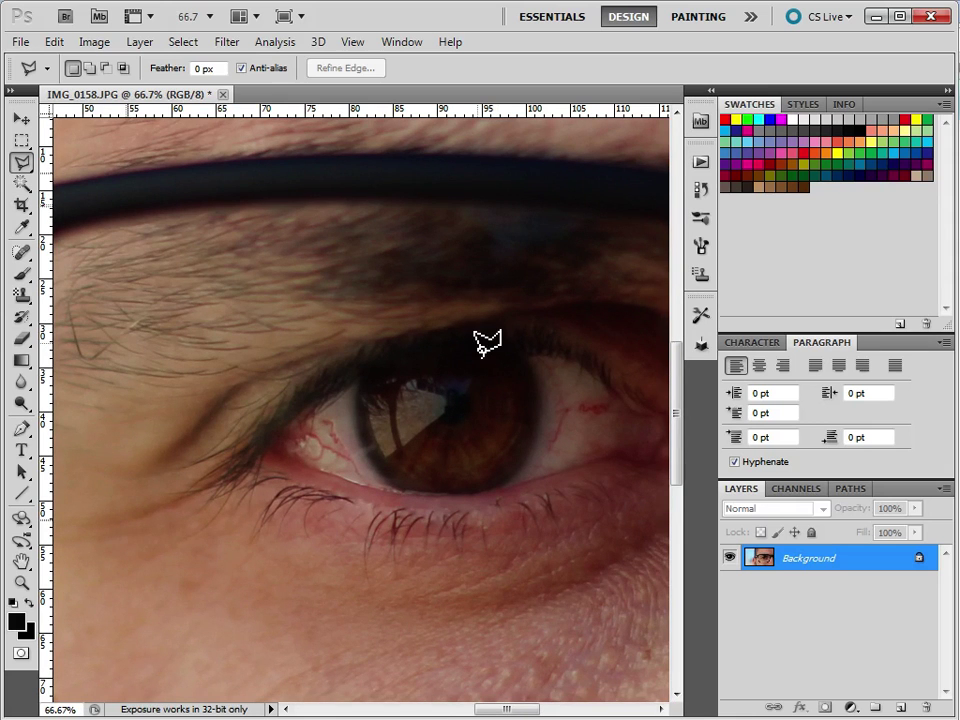
key("ctrl+plus")
key("ctrl+minus")
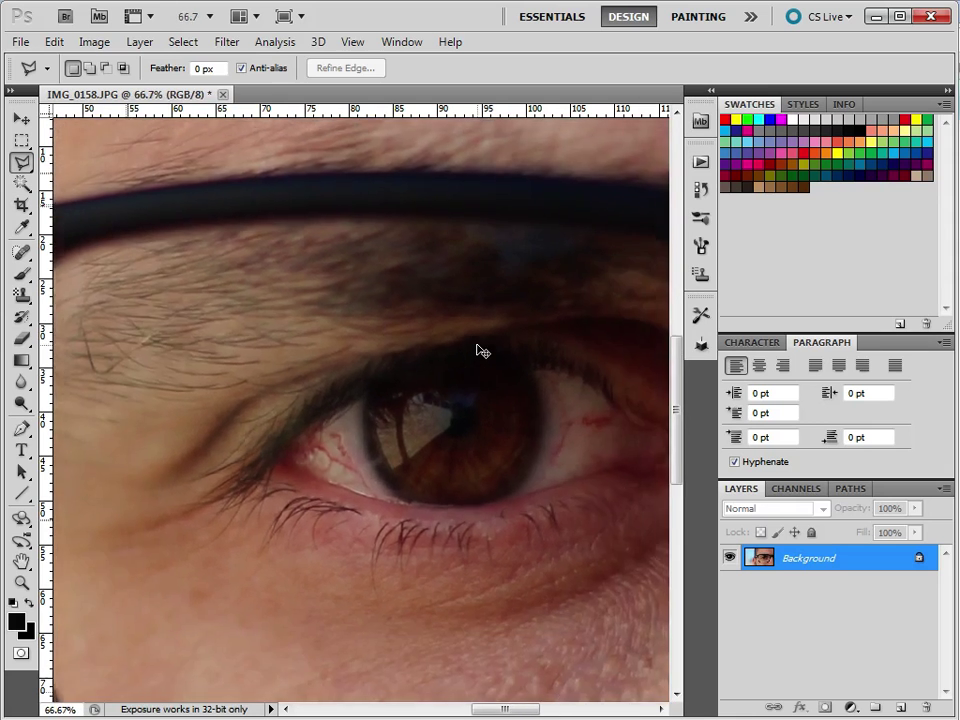
key("ctrl+minus")
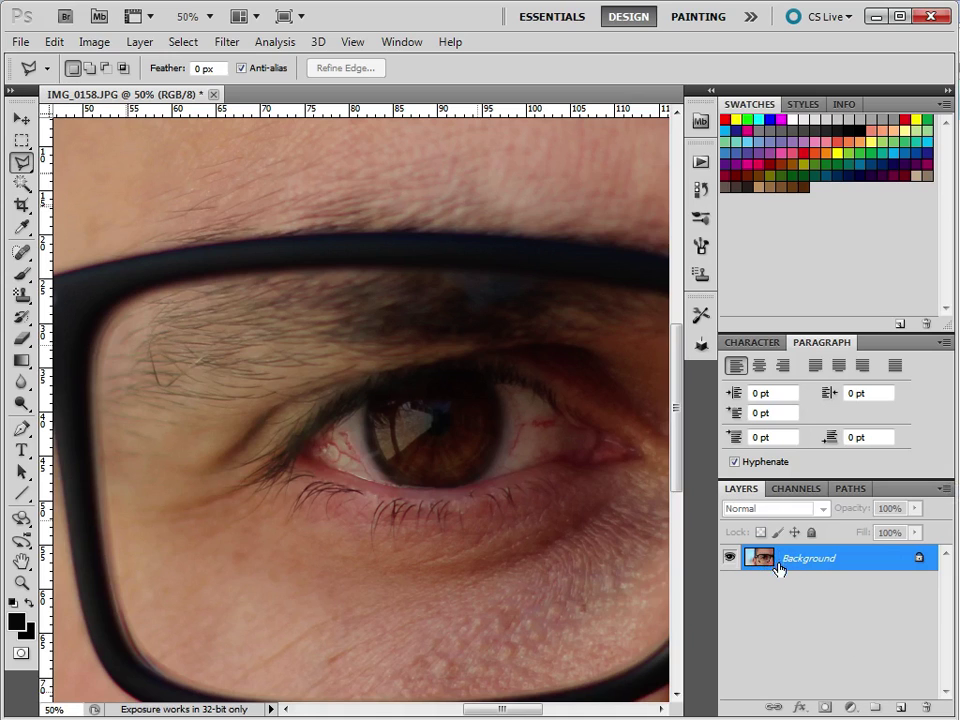
Duplicate the Background onto Layer 1 with Ctrl+J, leaving Layer 1 active.
key("ctrl+j")
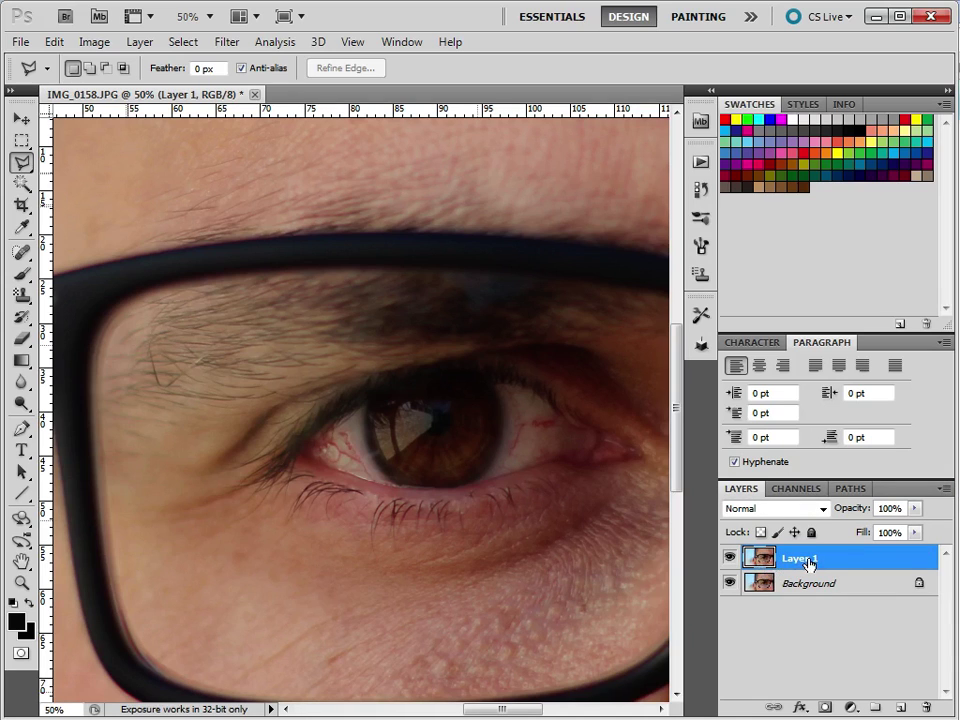
left_click(765, 581)
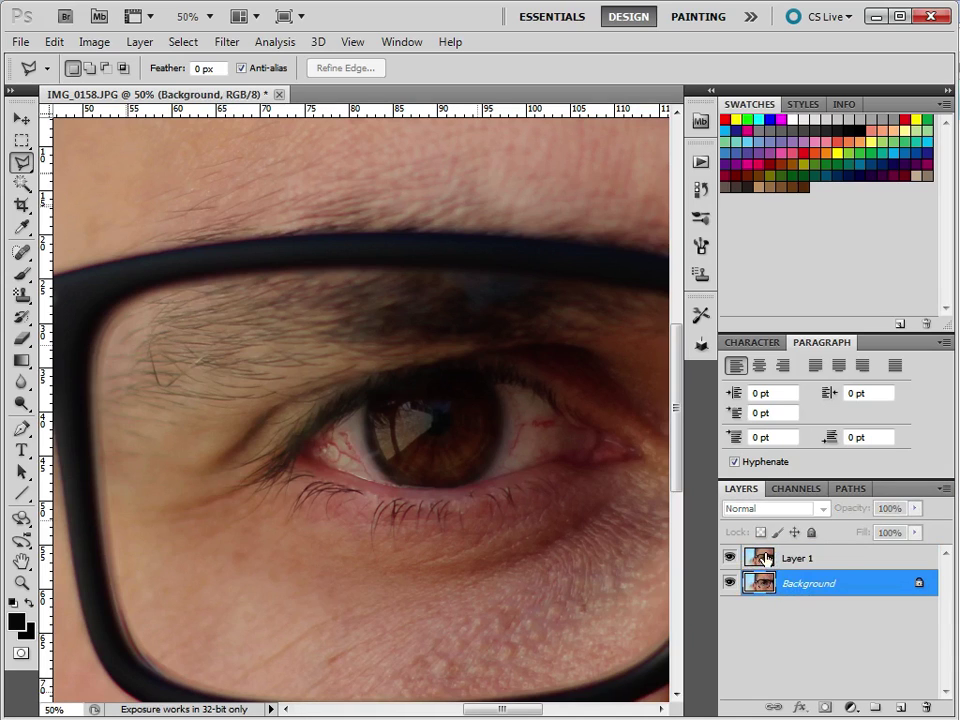
left_click(760, 560)
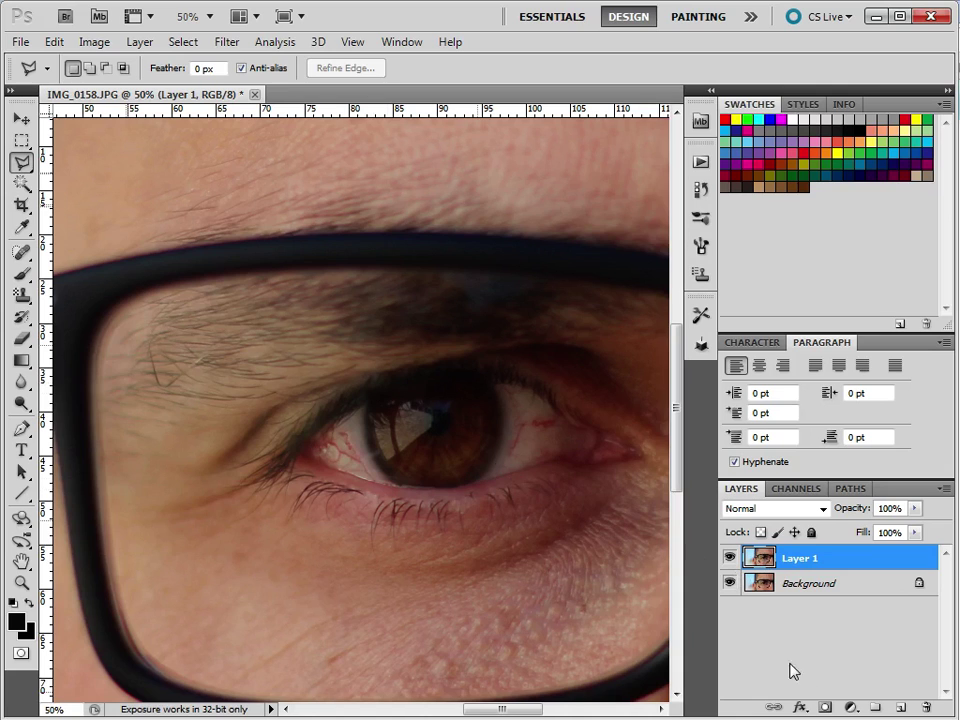
left_click(760, 584)
left_click(762, 557)
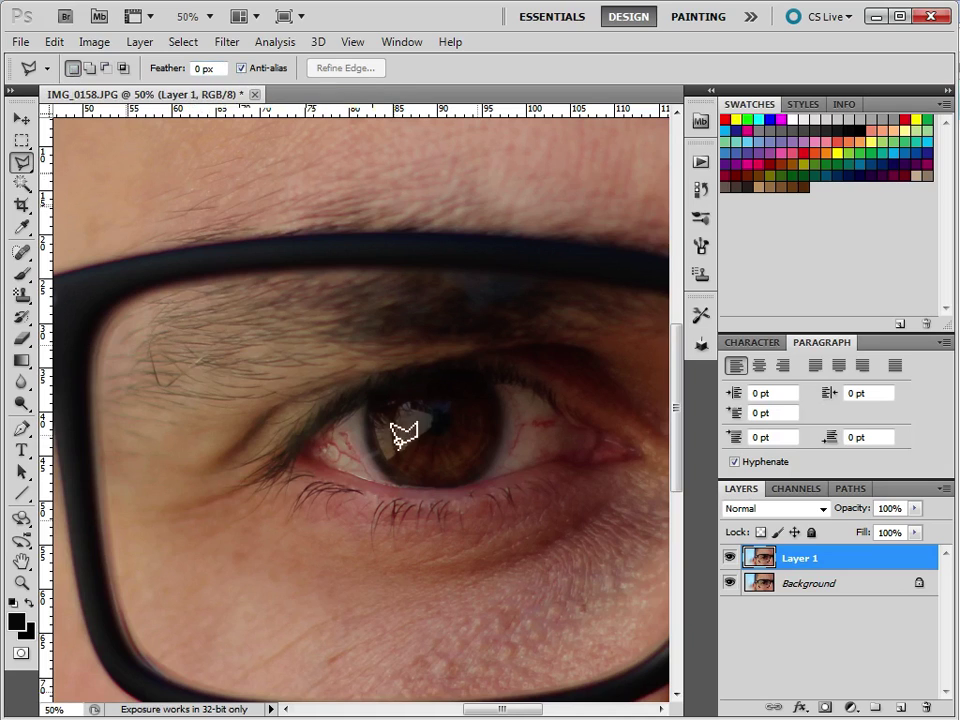
Trace a closed polygonal outline of eight points around the brown iris.
left_click(486, 382)
left_click(467, 375)
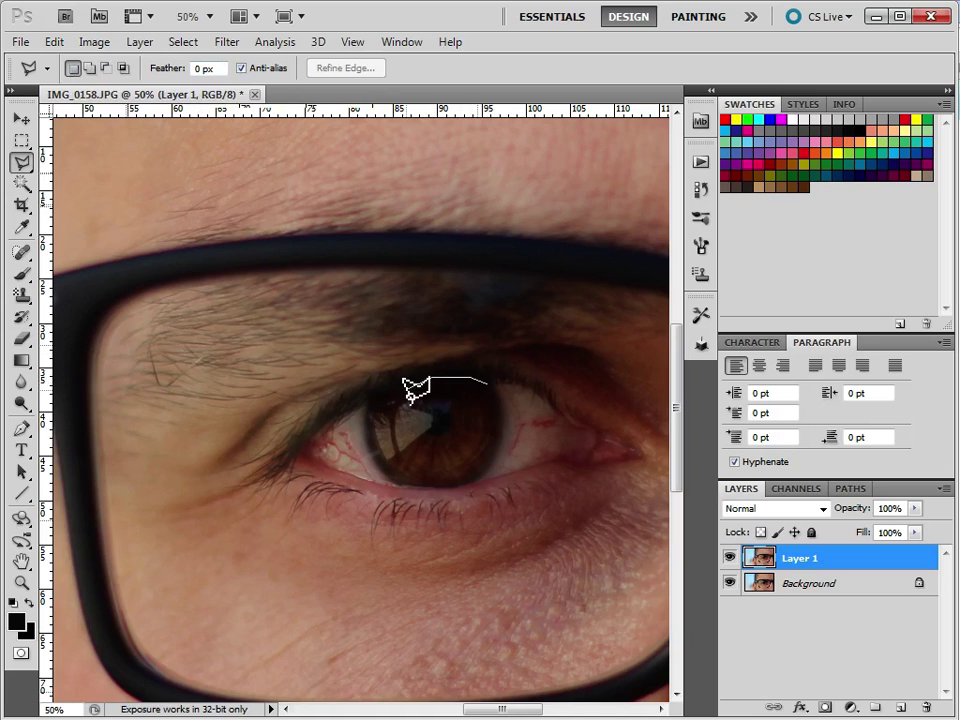
left_click(378, 398)
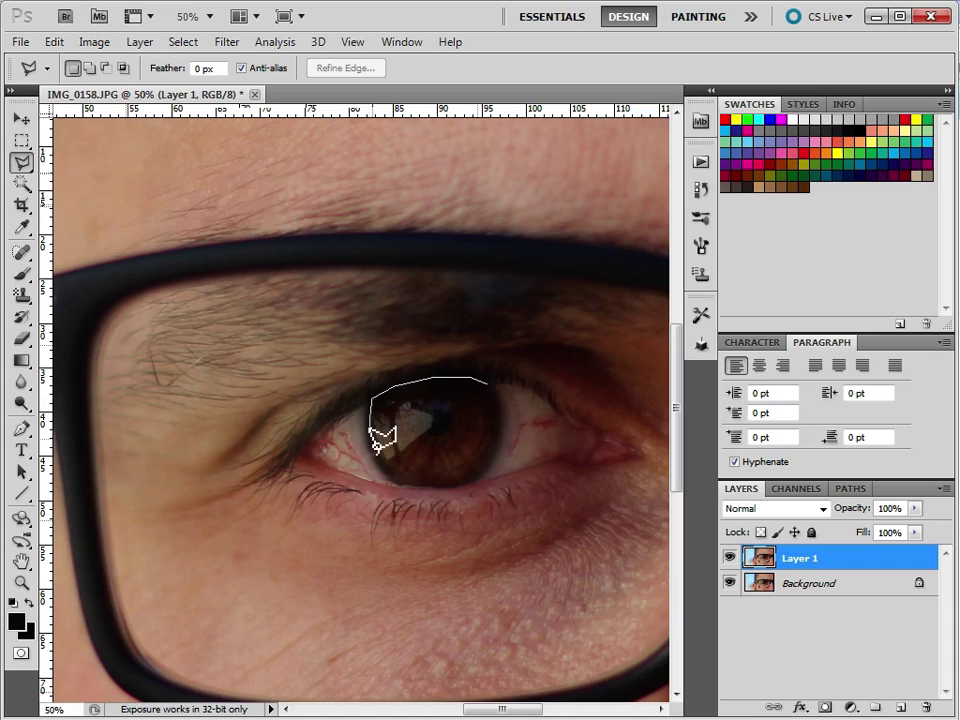
left_click(377, 452)
left_click(398, 485)
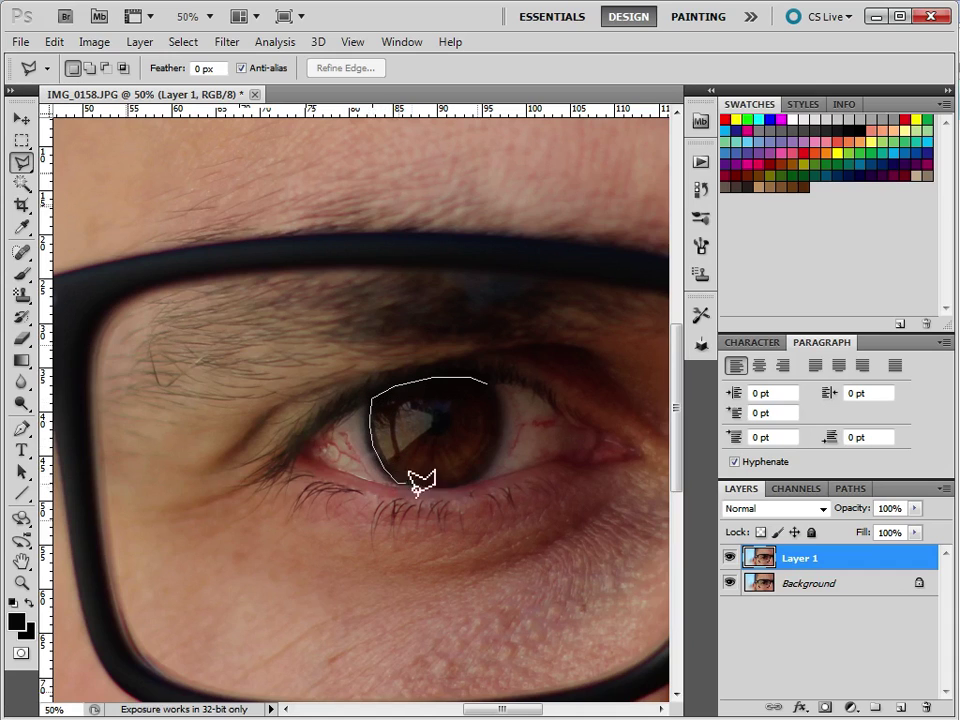
left_click(469, 485)
left_click(501, 446)
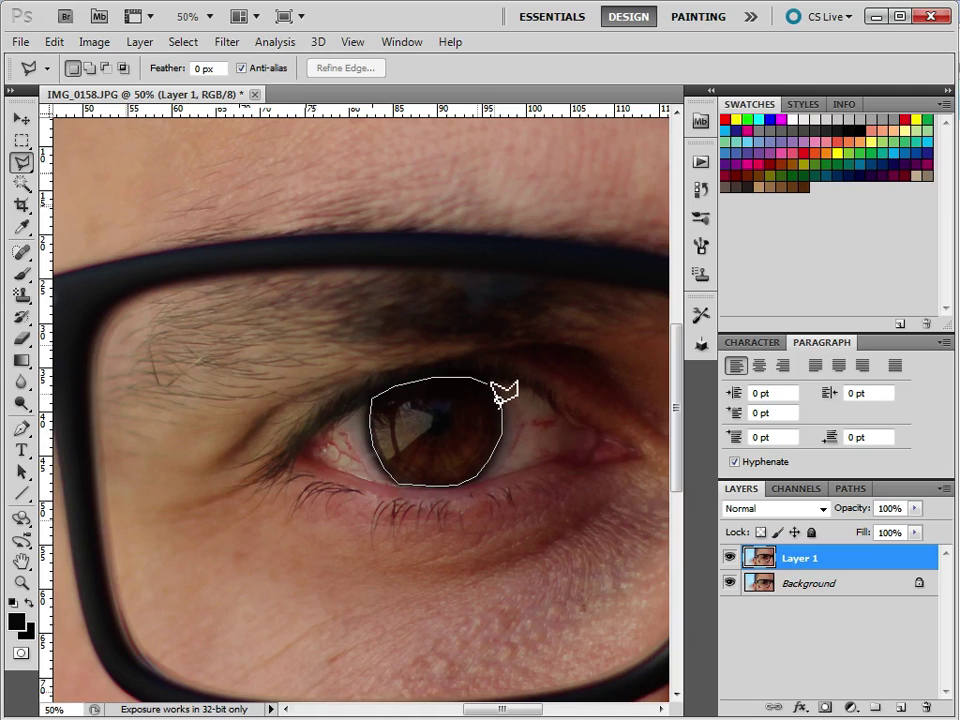
left_click(498, 399)
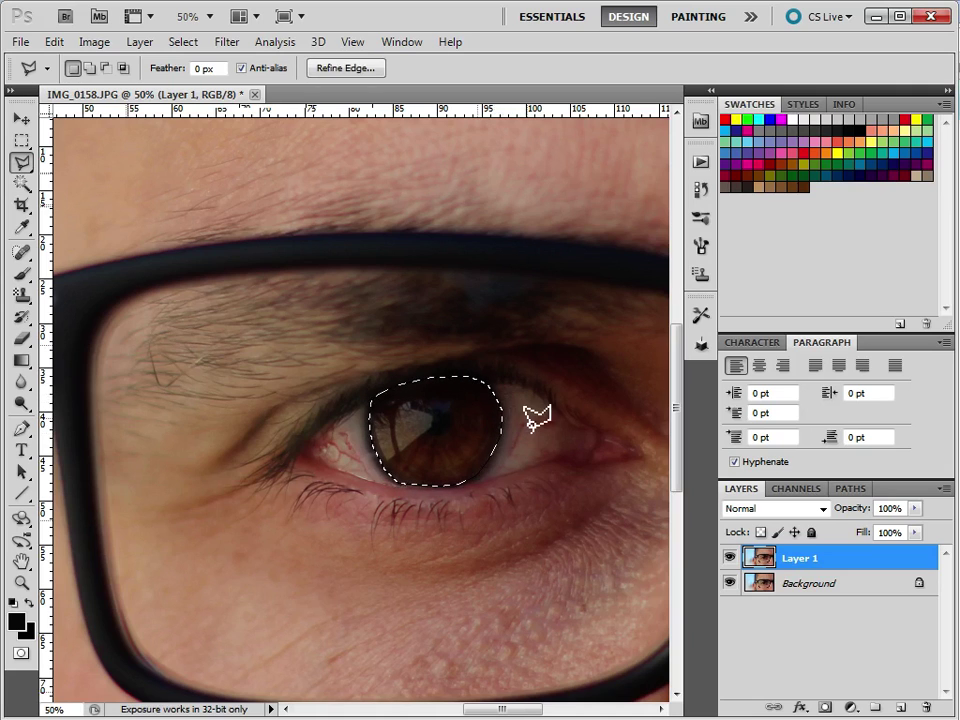
In Refine Edge, set Smooth 100, Feather 6.8 px, Contrast 4% and Shift Edge +1%.
left_click(343, 69)
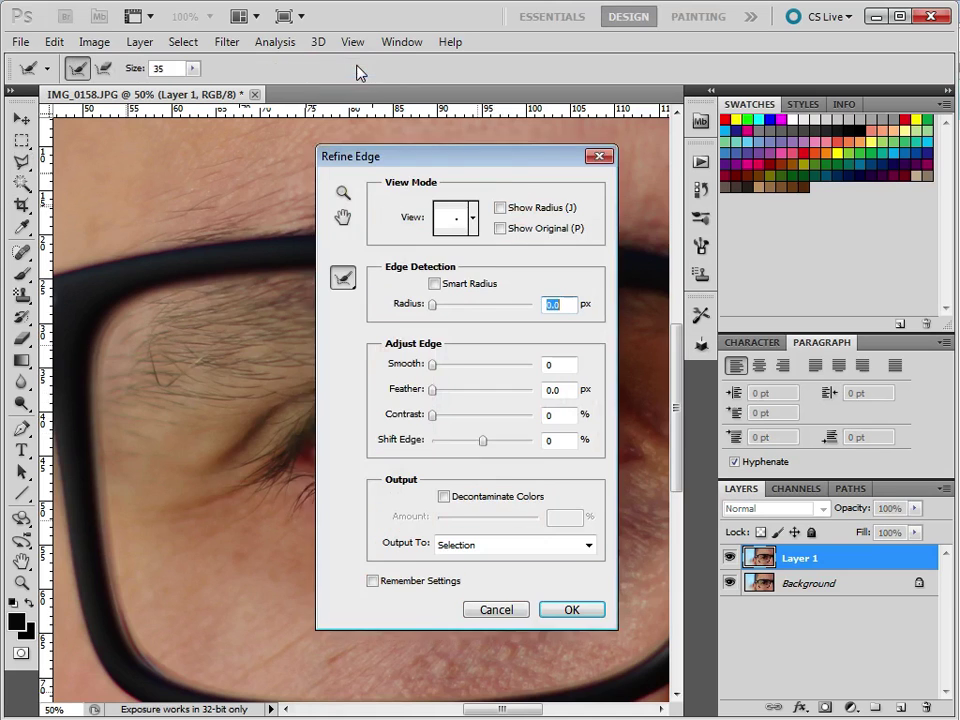
left_click_drag(507, 162, 752, 142)
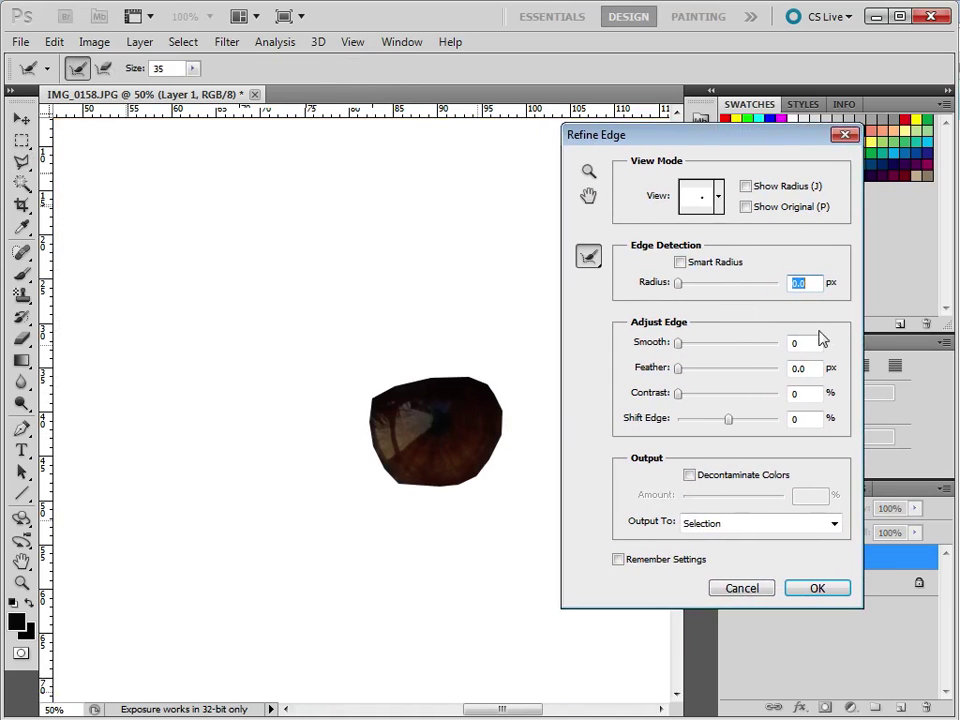
left_click_drag(676, 343, 795, 345)
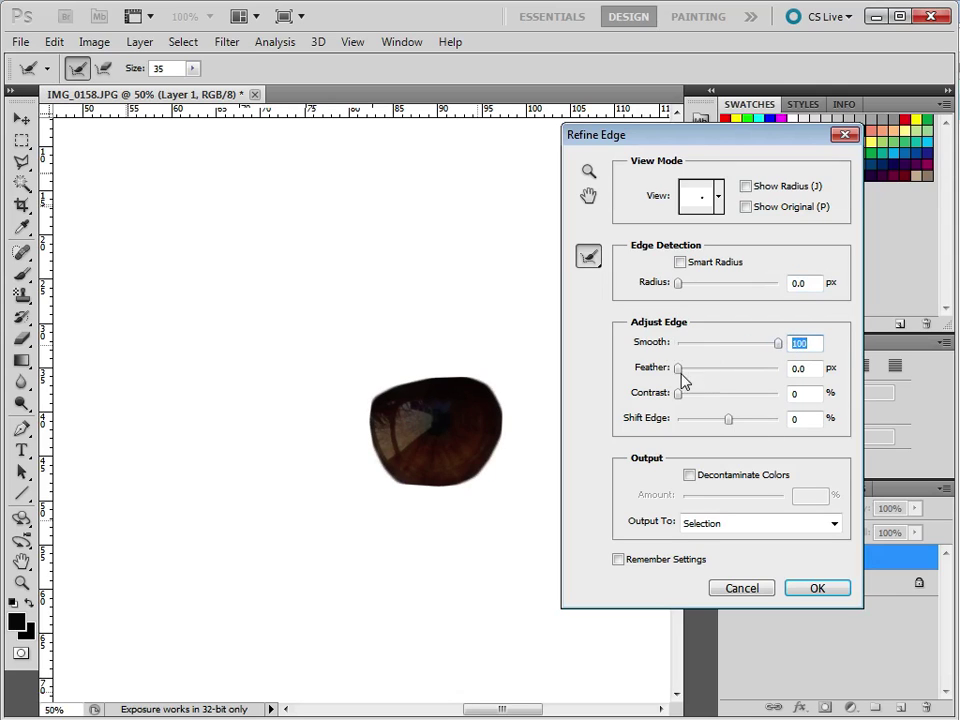
left_click_drag(679, 368, 713, 372)
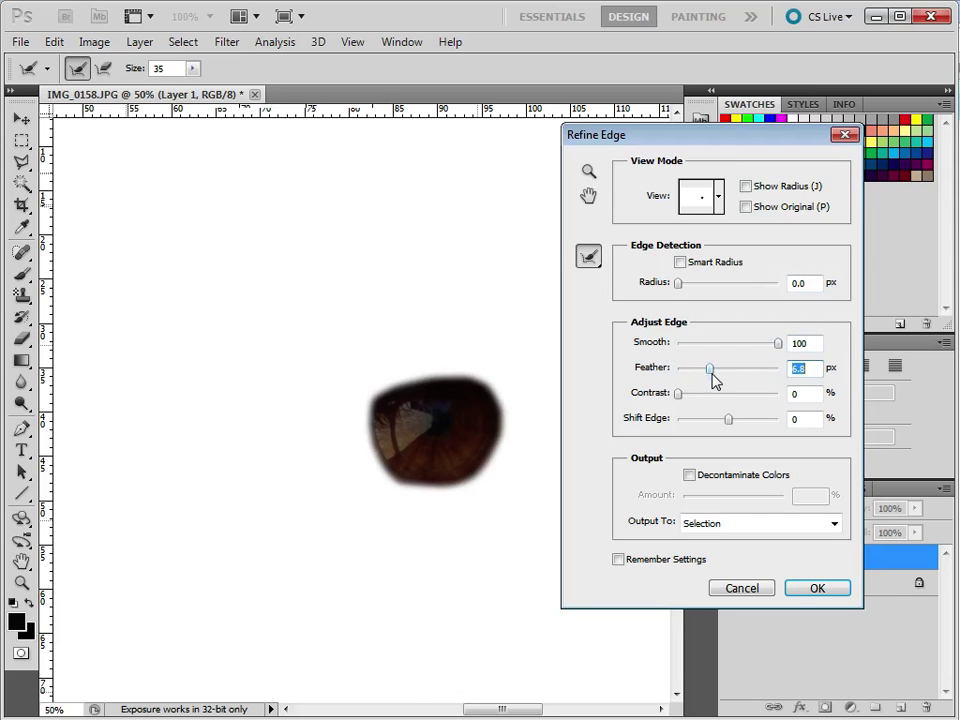
mouse_move(679, 394)
left_mouse_down()
mouse_move(724, 398)
mouse_move(683, 400)
left_mouse_up()
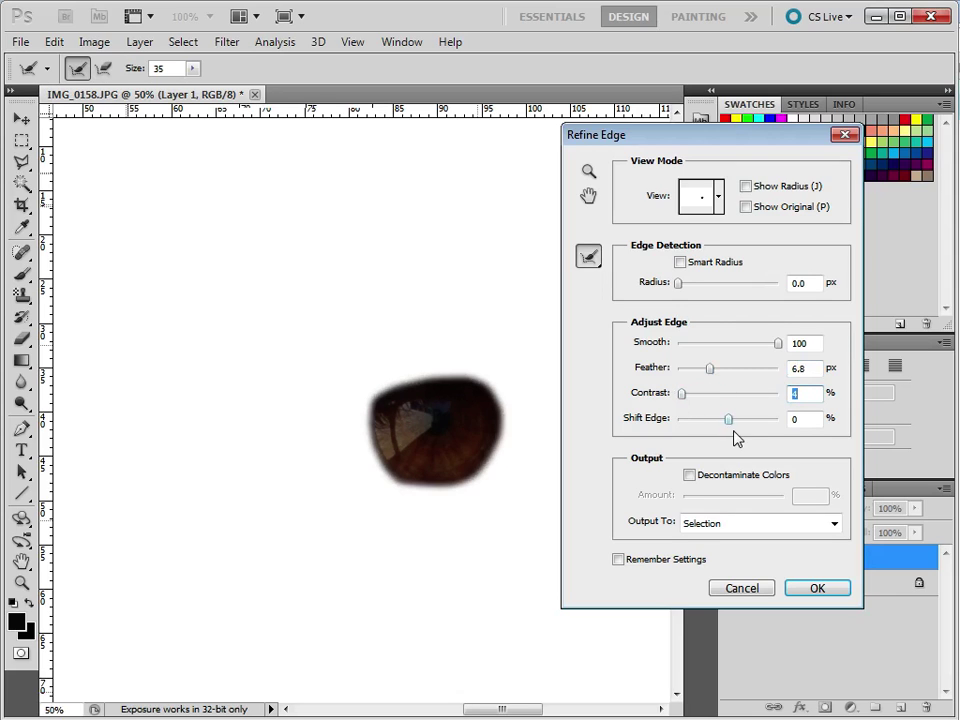
mouse_move(729, 430)
left_mouse_down()
mouse_move(746, 426)
mouse_move(730, 422)
left_mouse_up()
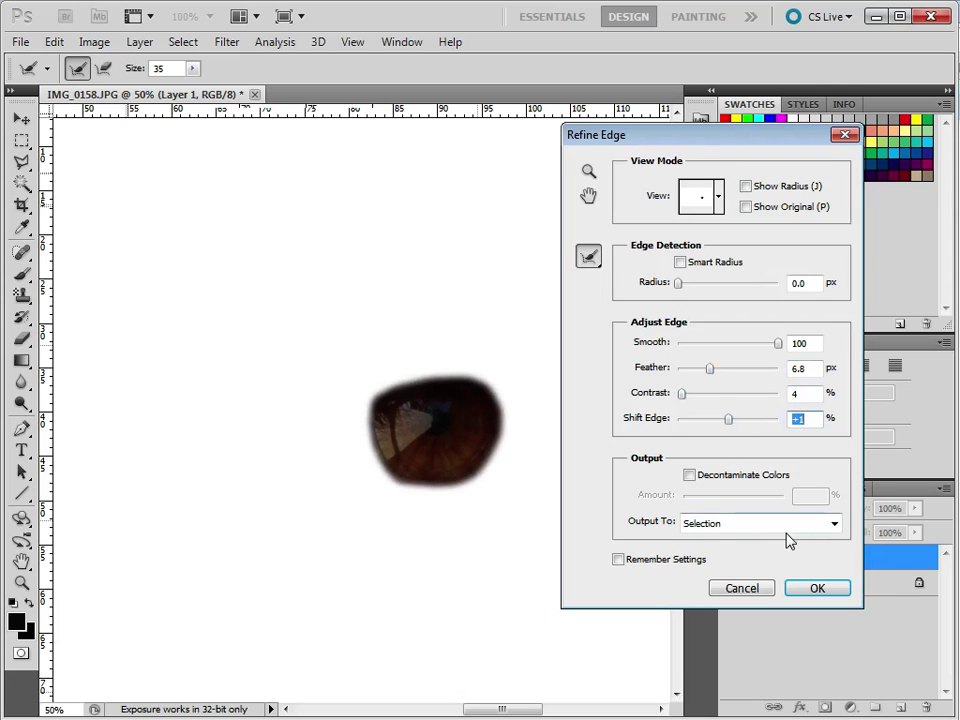
Apply the refined selection as a layer mask on Layer 1 and hide the Background.
left_click(817, 588)
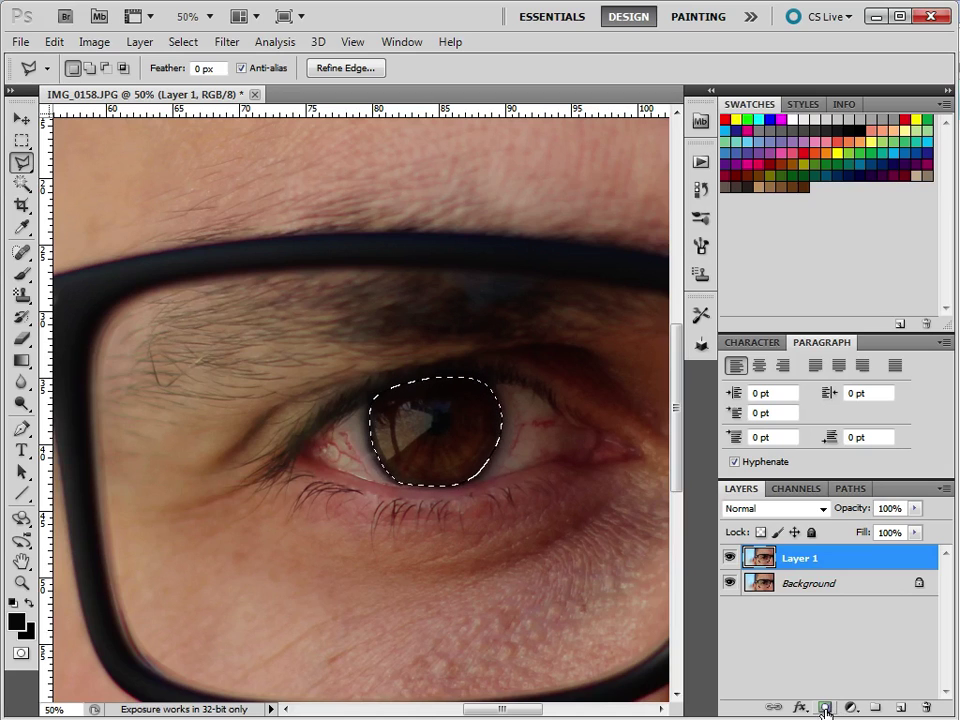
left_click(825, 708)
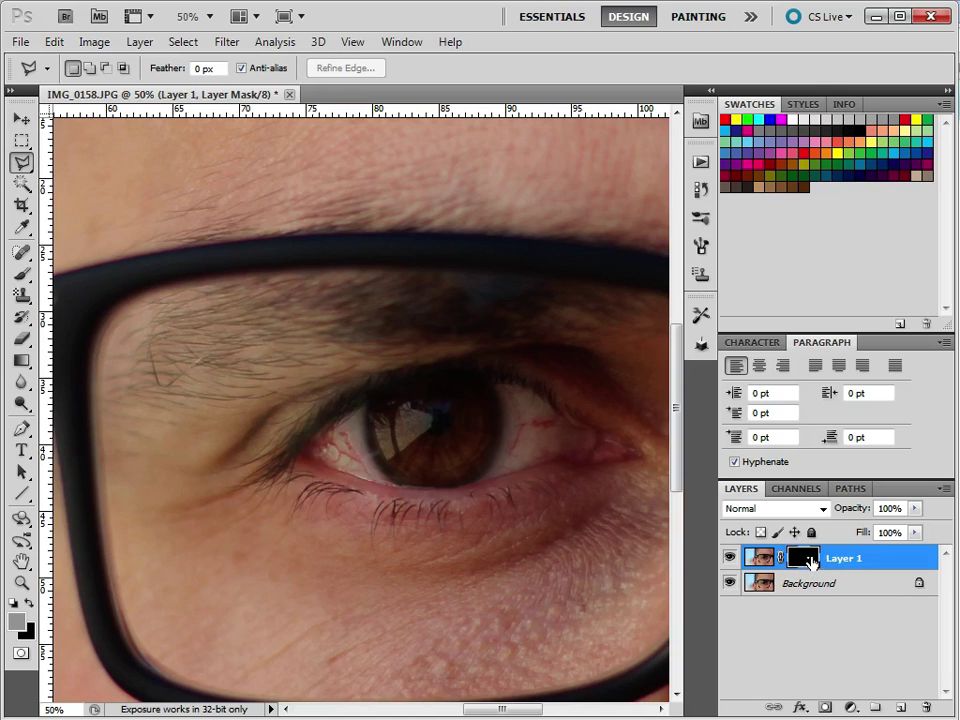
left_click(729, 584)
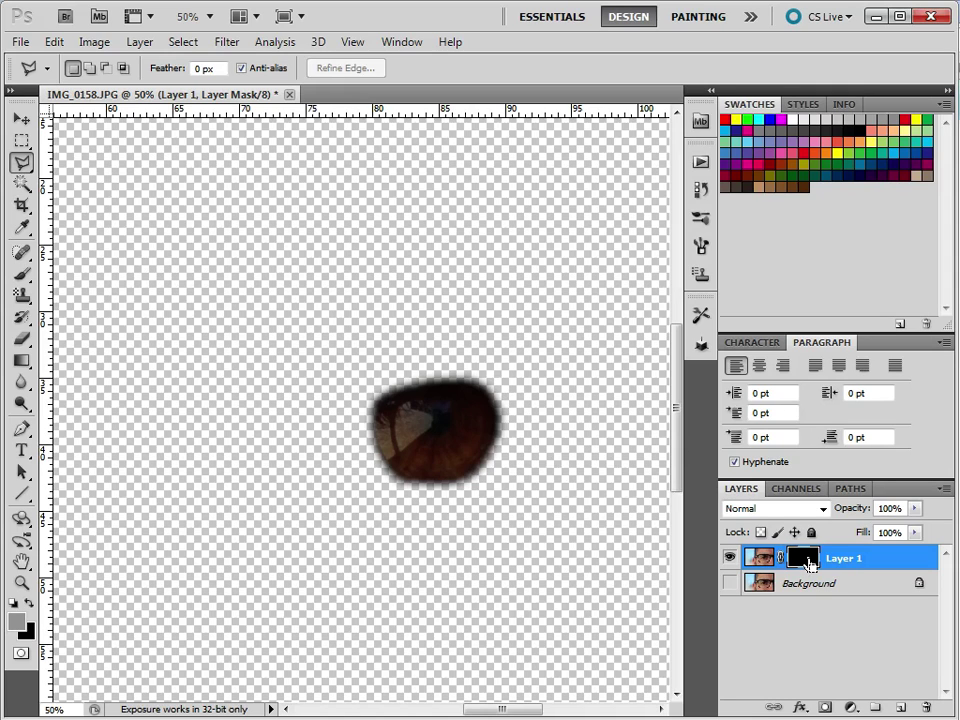
Load Layer 1's mask as the iris selection and target the layer's image thumbnail.
left_click(808, 564, "ctrl")
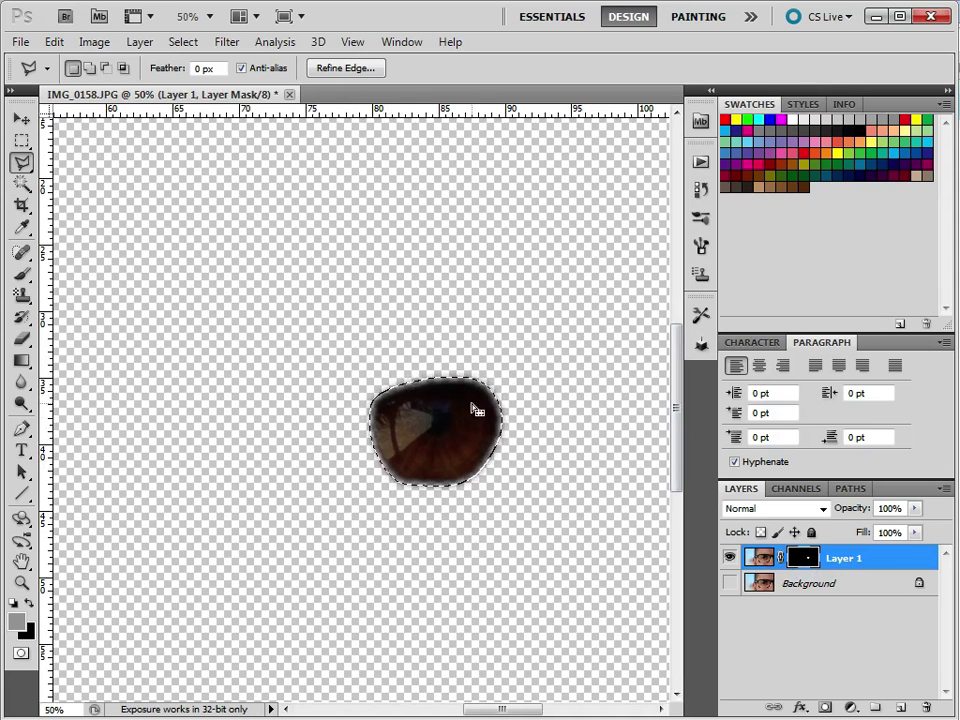
left_click(762, 563)
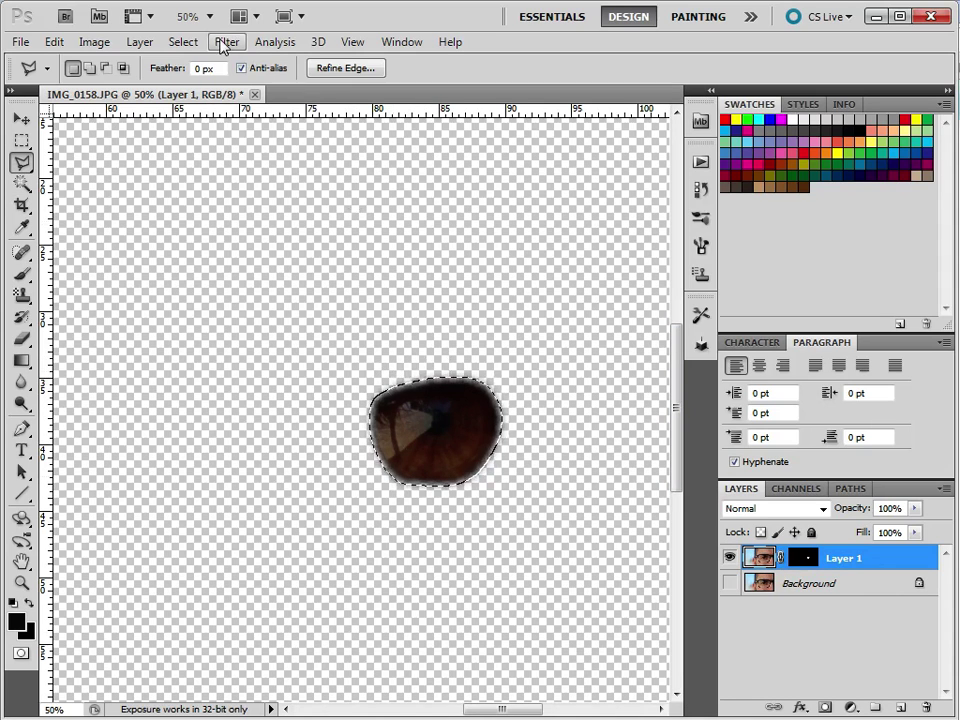
Apply Add Noise to the iris at 20%, Gaussian and Monochromatic.
left_click(226, 42)
mouse_move(270, 270)
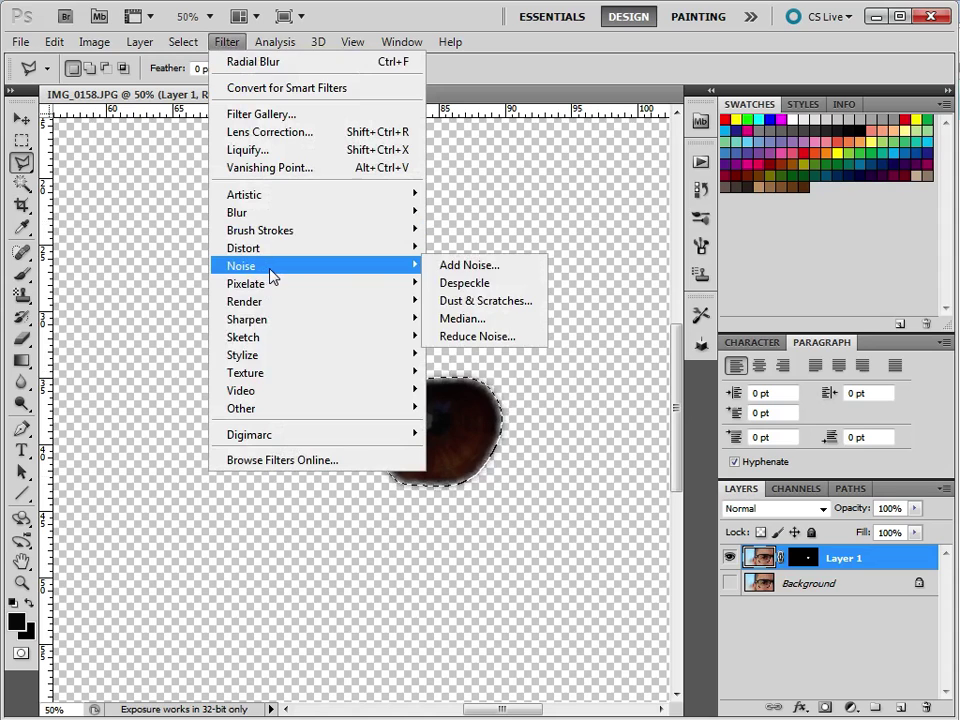
left_click(497, 268)
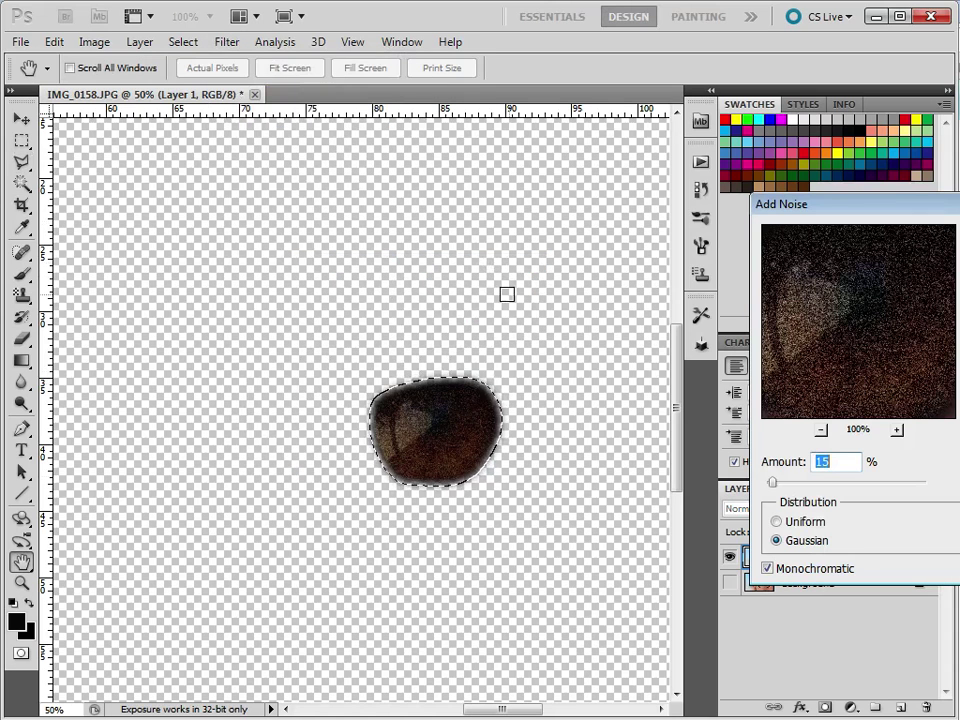
left_click(780, 541)
left_click_drag(771, 483, 777, 486)
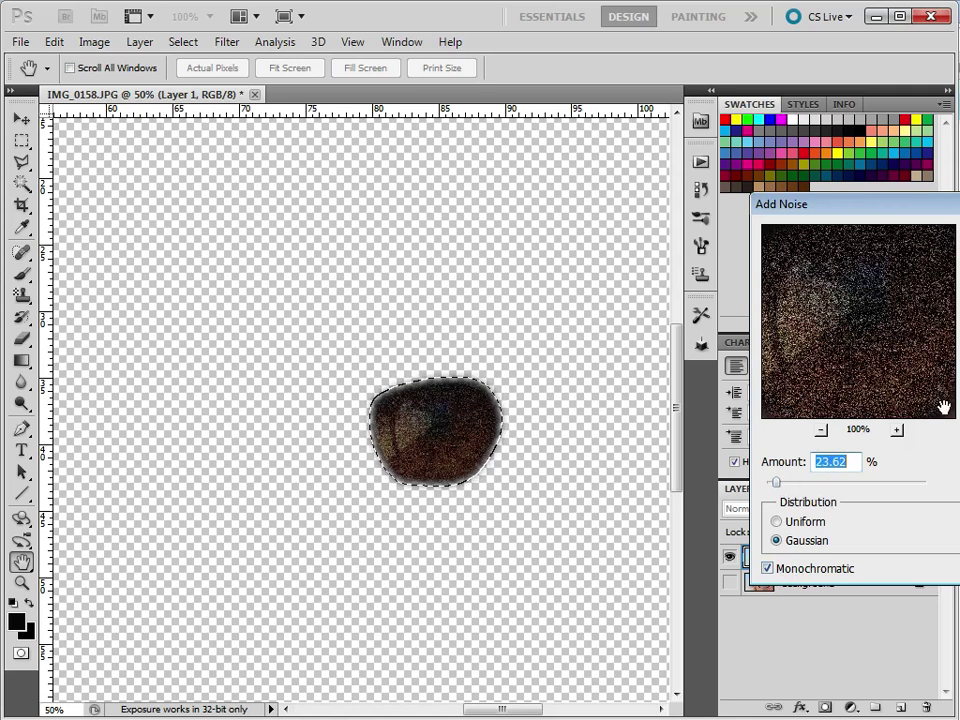
type("020")
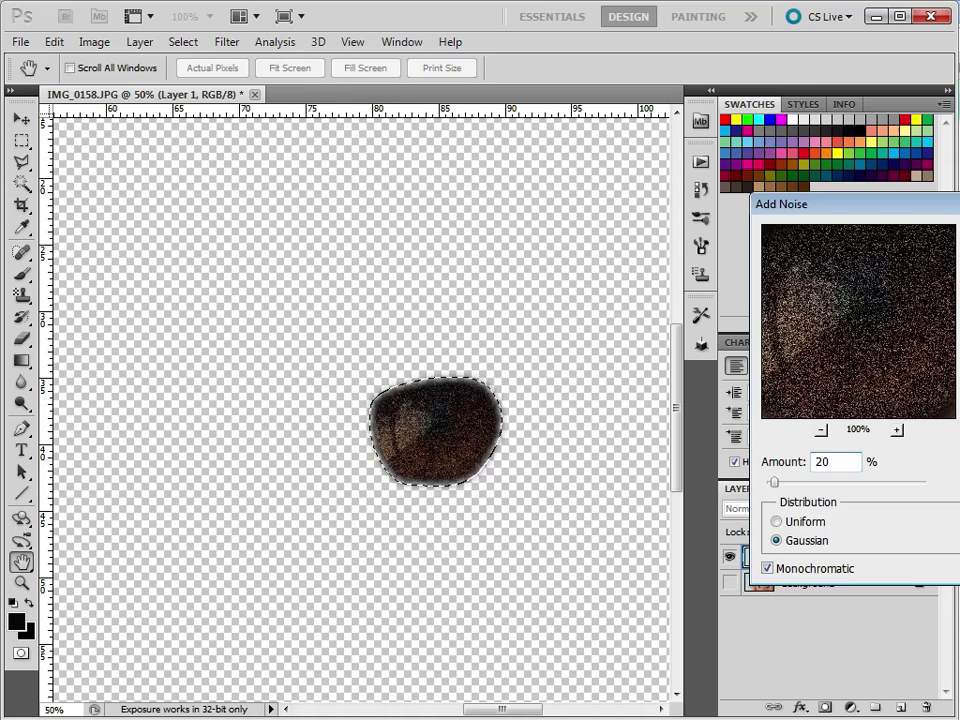
key("Return")
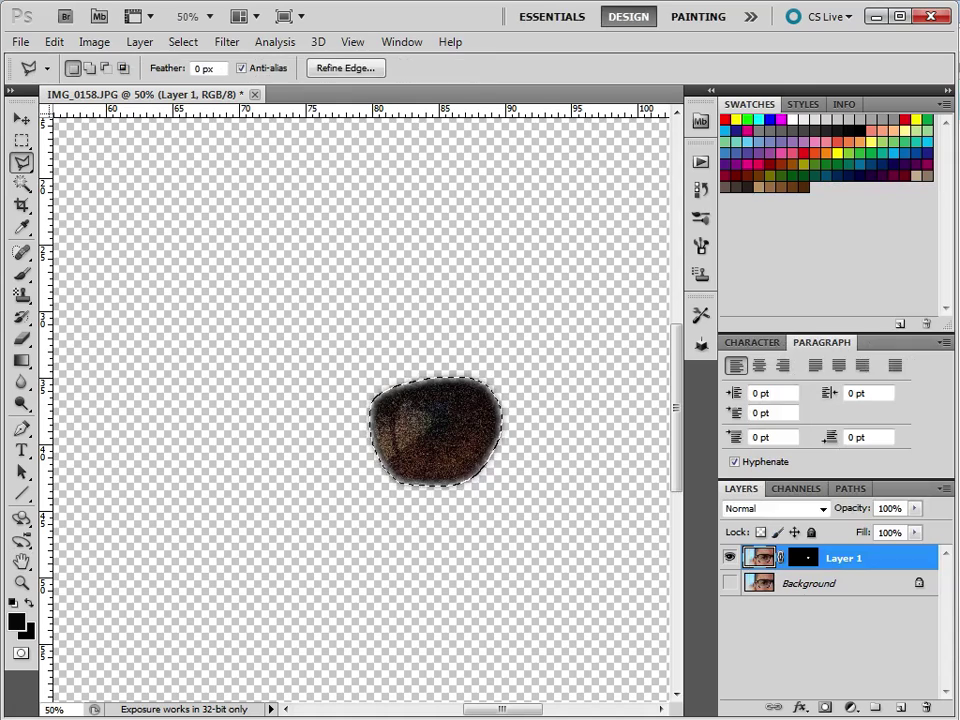
Apply a Zoom radial blur at Best quality, amount 90, to the iris and re-show the Background.
left_click(230, 43)
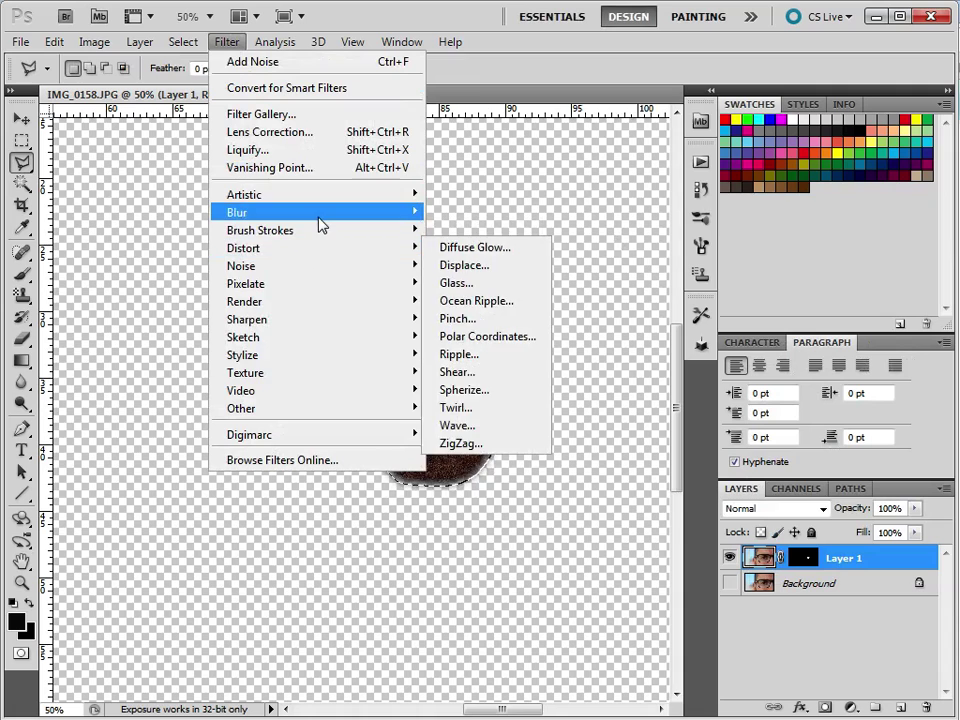
mouse_move(377, 214)
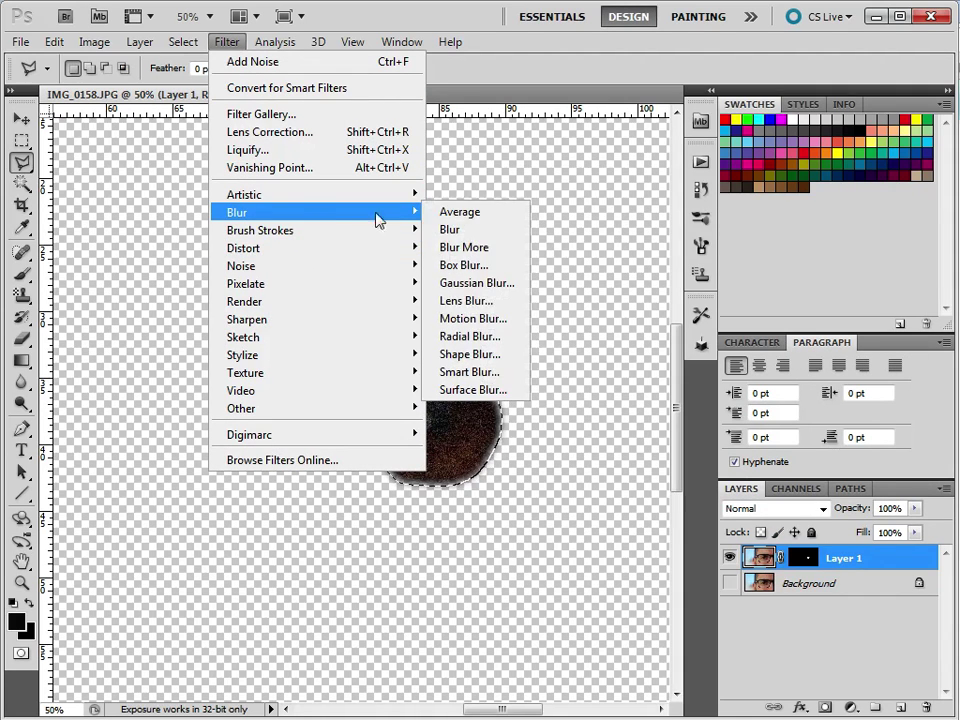
left_click(455, 337)
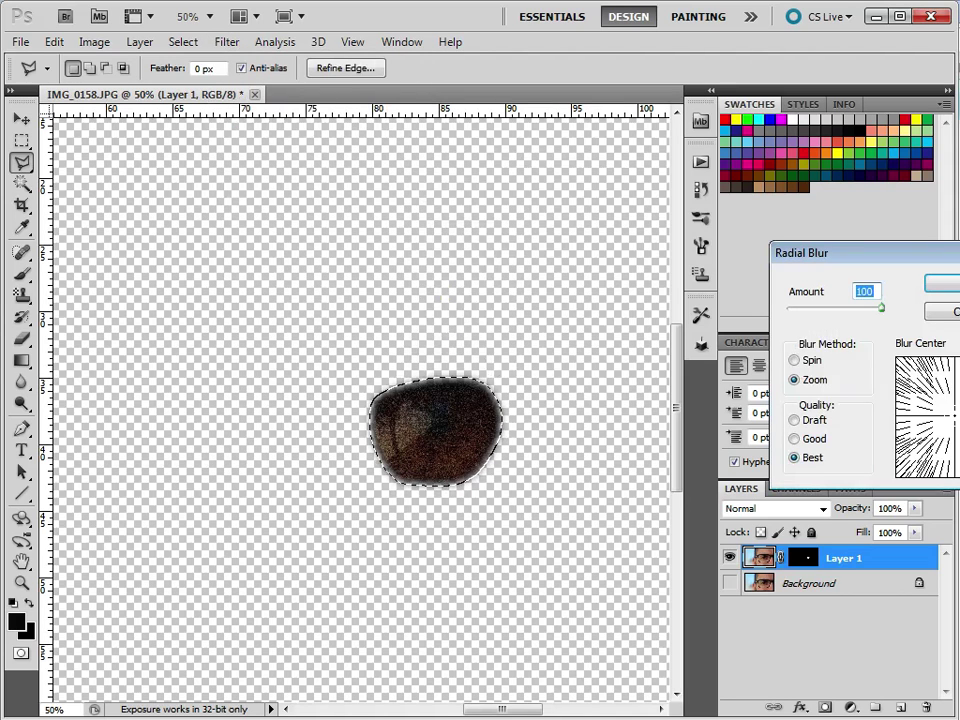
left_click(812, 362)
left_click(815, 381)
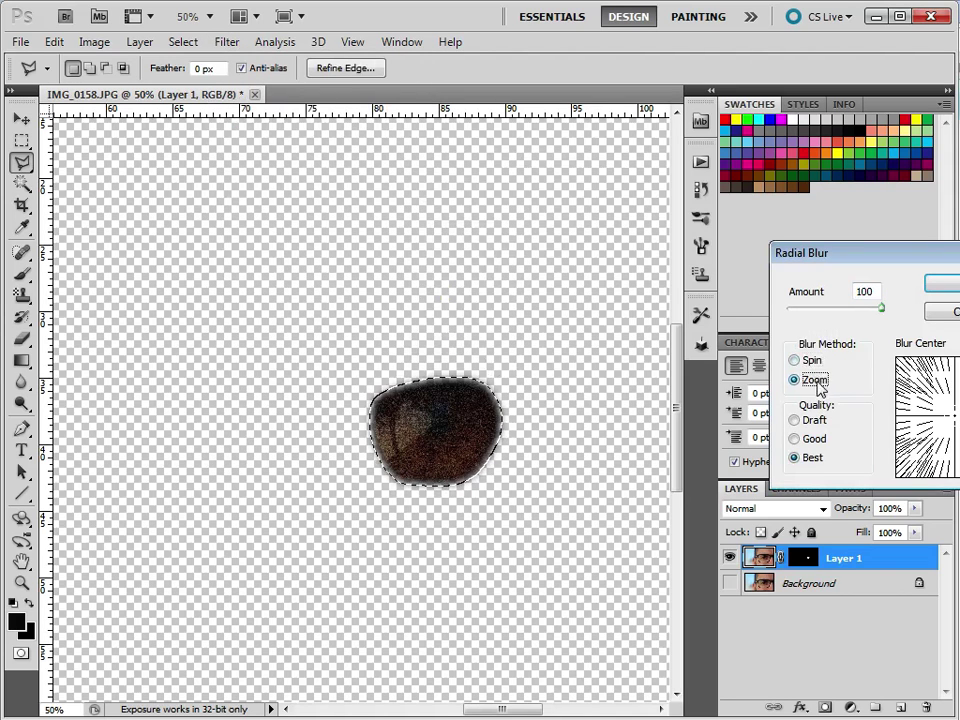
left_click(803, 360)
left_click(826, 441)
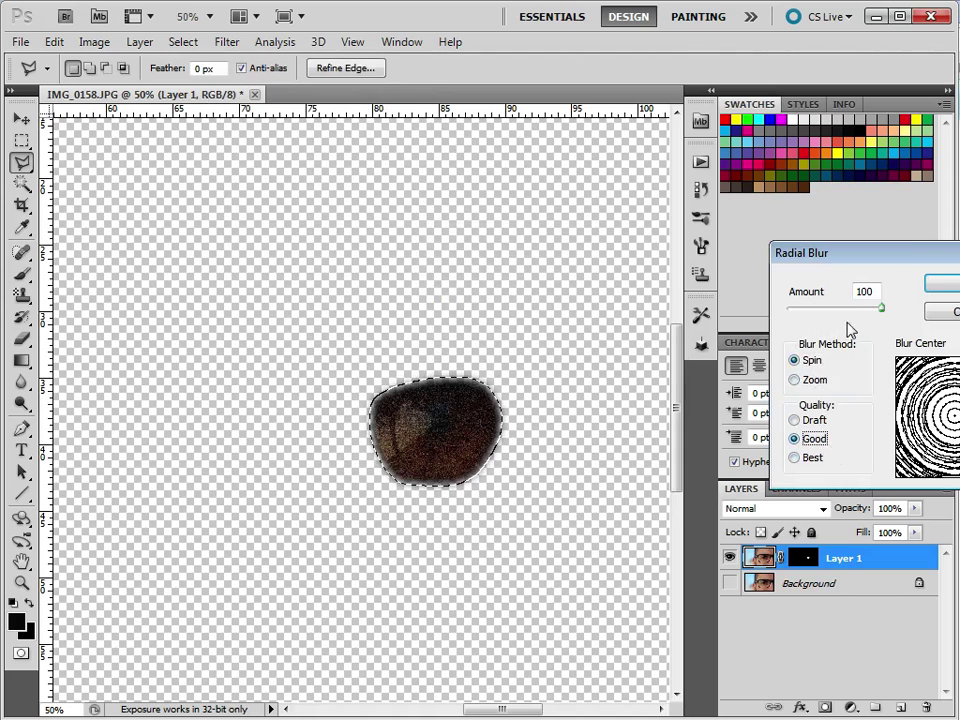
left_click(811, 380)
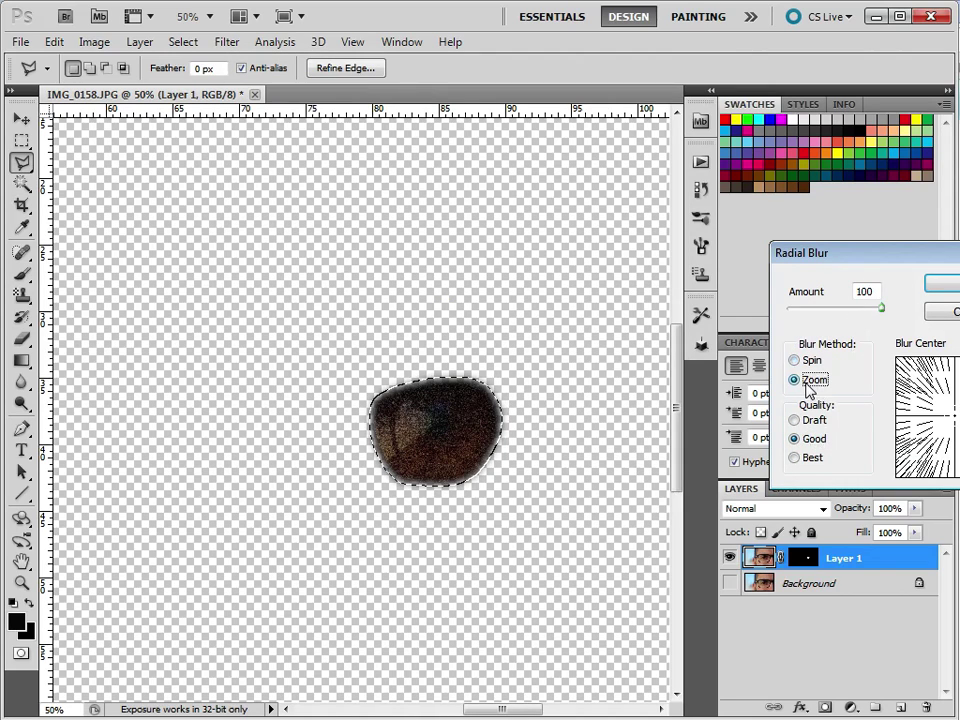
left_click(808, 457)
left_click_drag(885, 314, 874, 316)
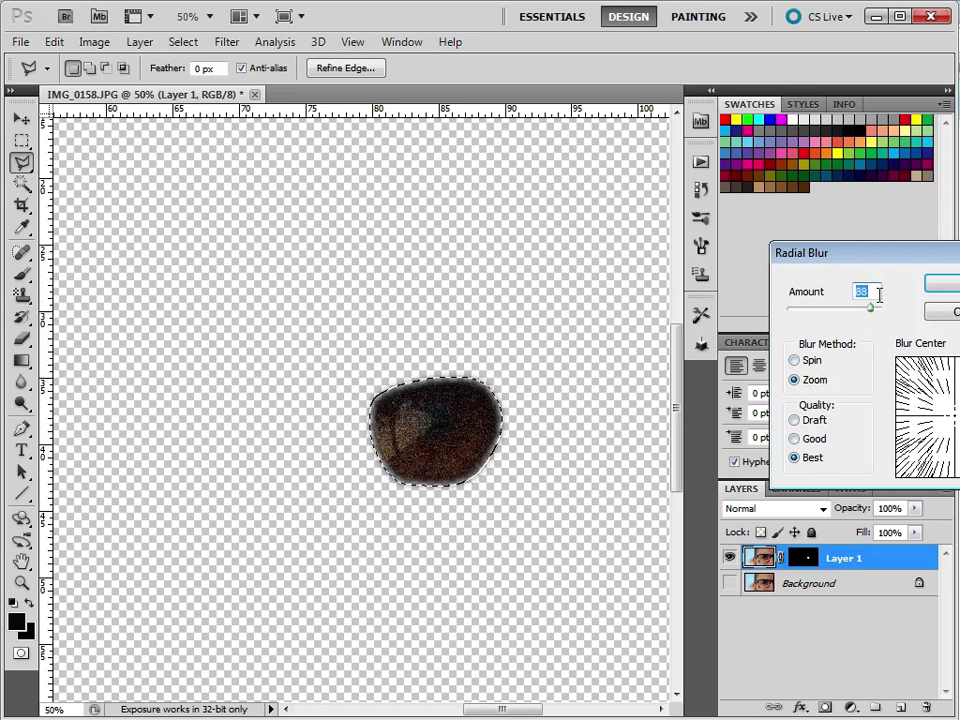
type("90")
key("Return")
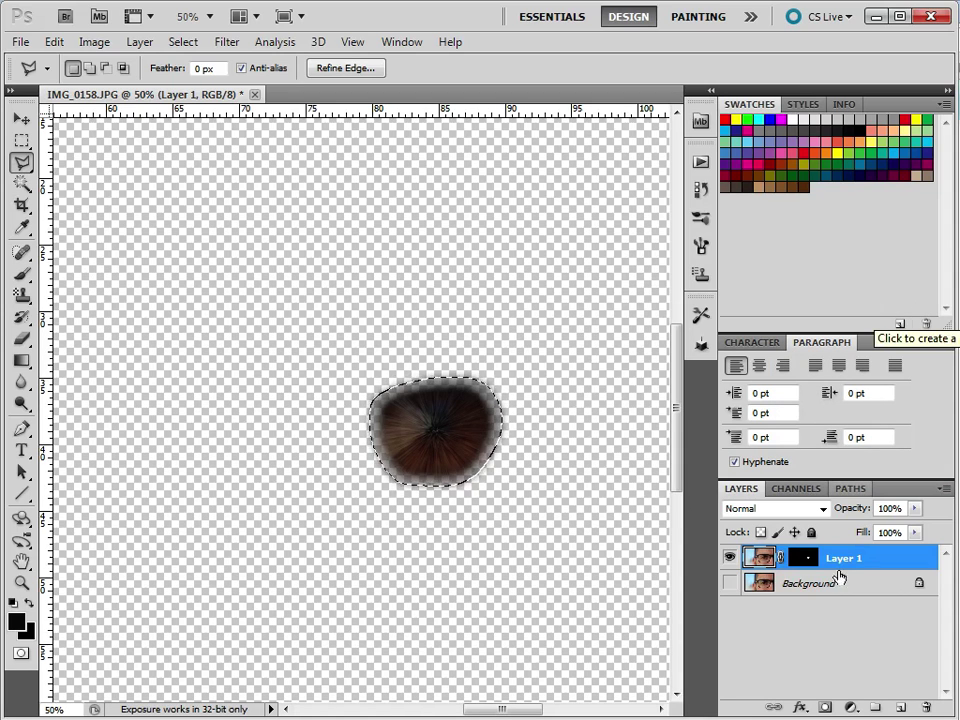
left_click(729, 584)
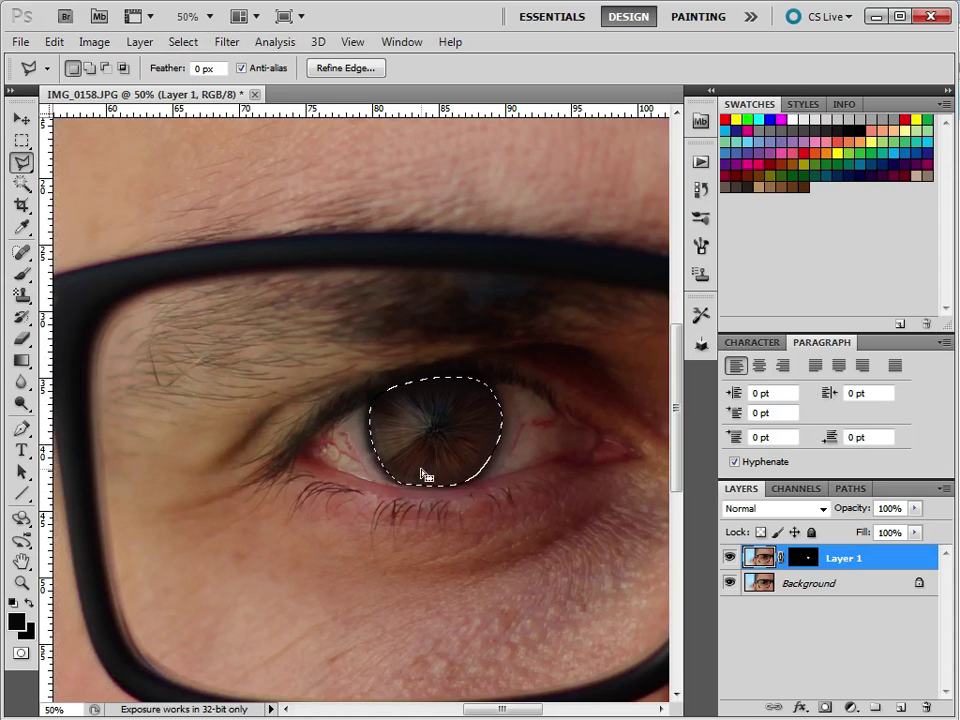
Use Select > Deselect to drop the marquee around the blurred iris.
left_click(184, 44)
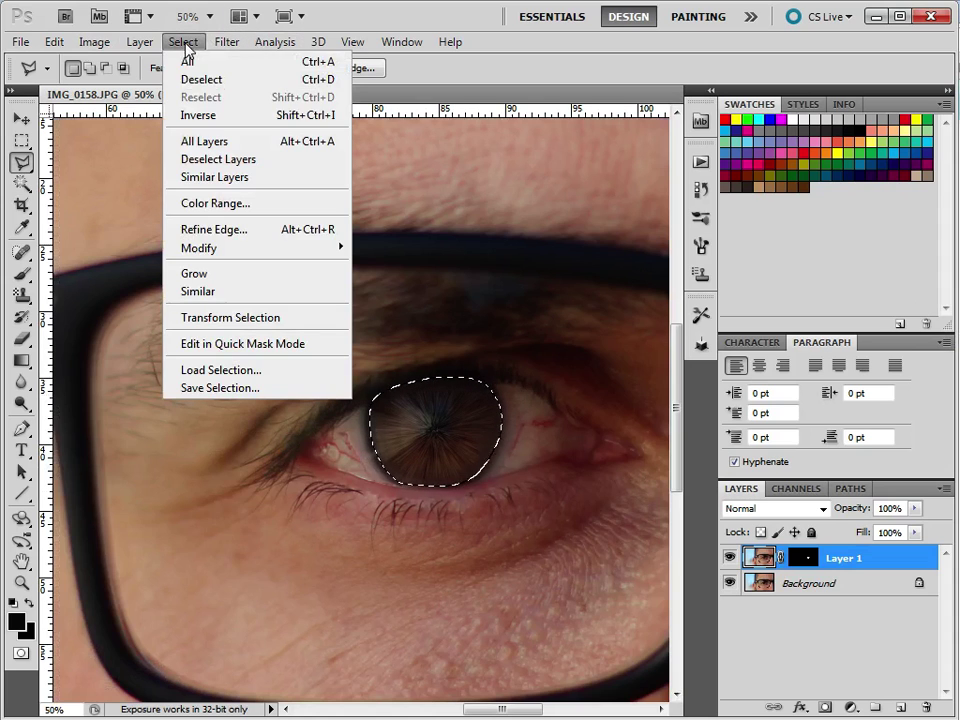
left_click(227, 87)
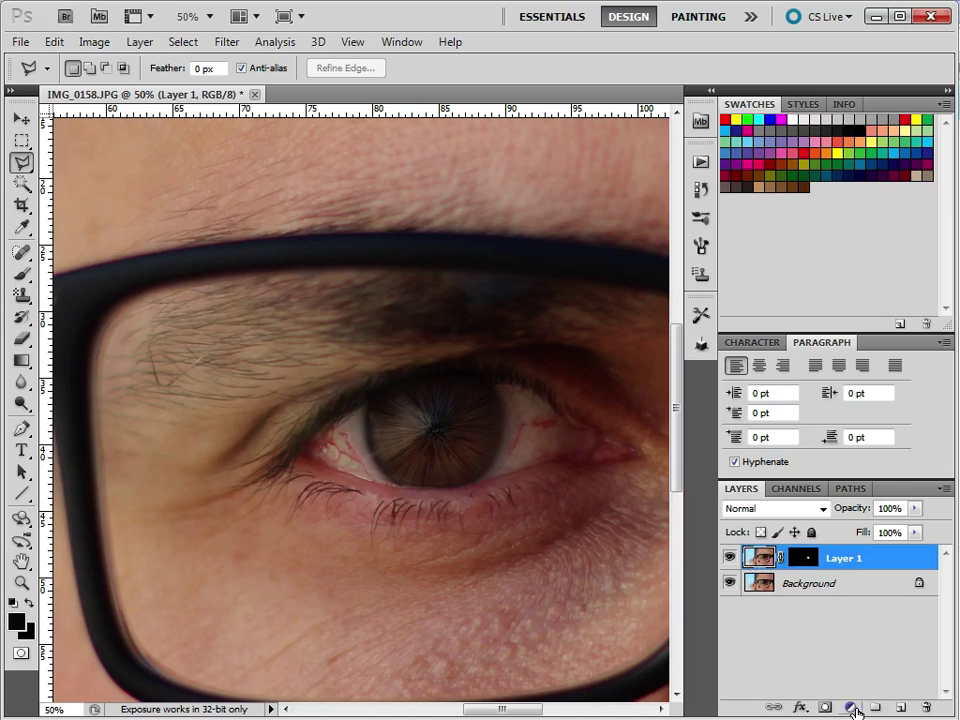
Add a Hue/Saturation adjustment layer with Saturation raised to +56.
left_click(851, 707)
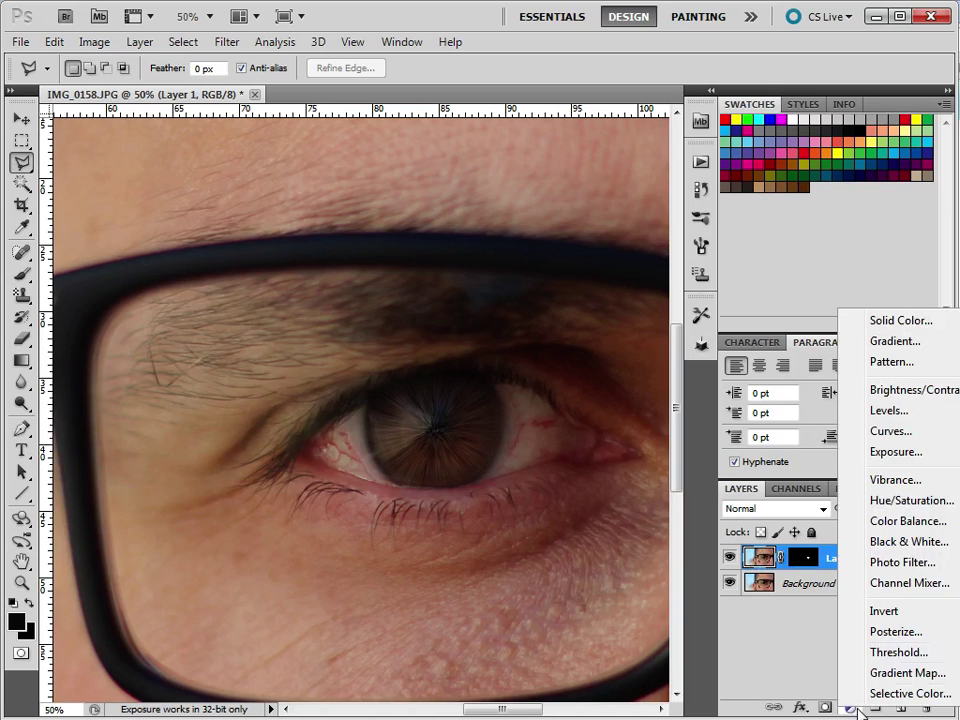
left_click(925, 511)
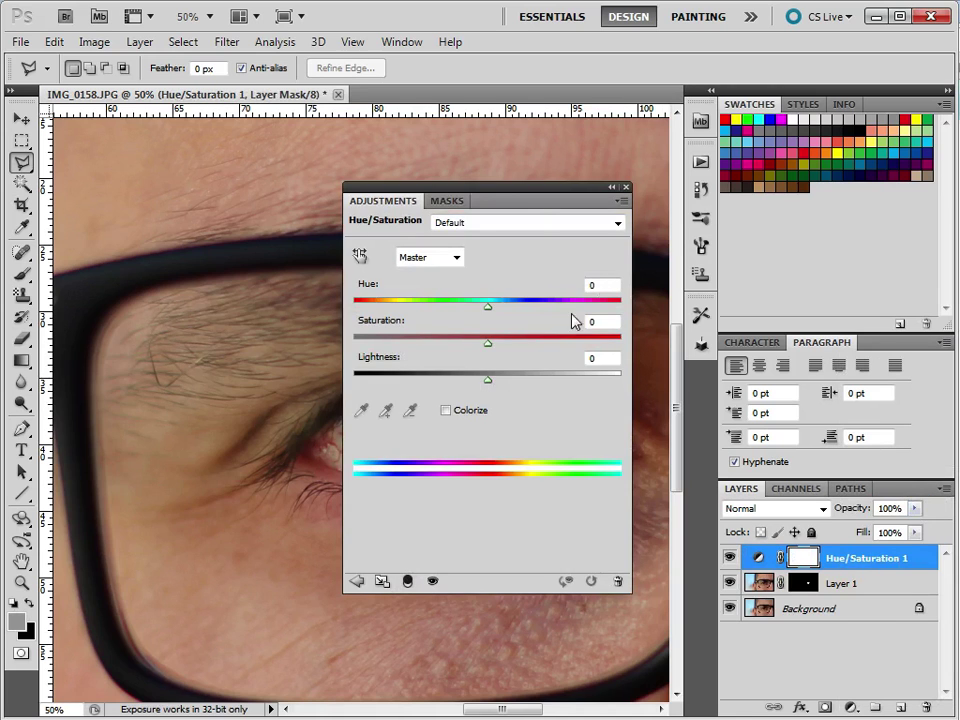
left_click_drag(521, 197, 238, 205)
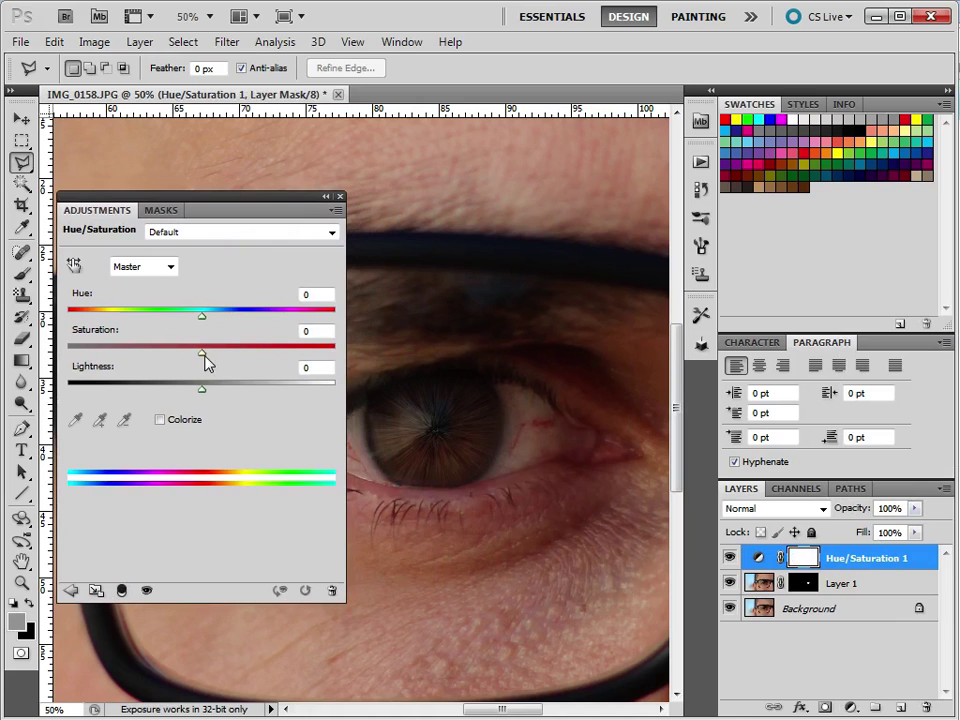
left_click_drag(204, 355, 278, 359)
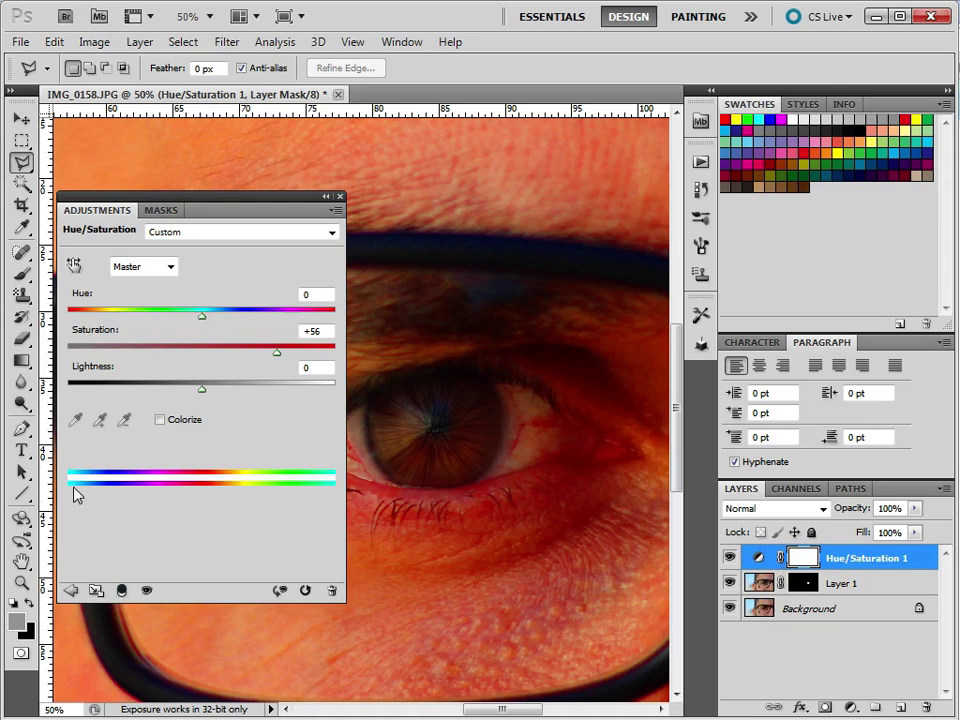
Clip Hue/Saturation 1 to Layer 1 at Saturation +73 with a slight hue shift, then select Layer 1.
left_click(121, 592)
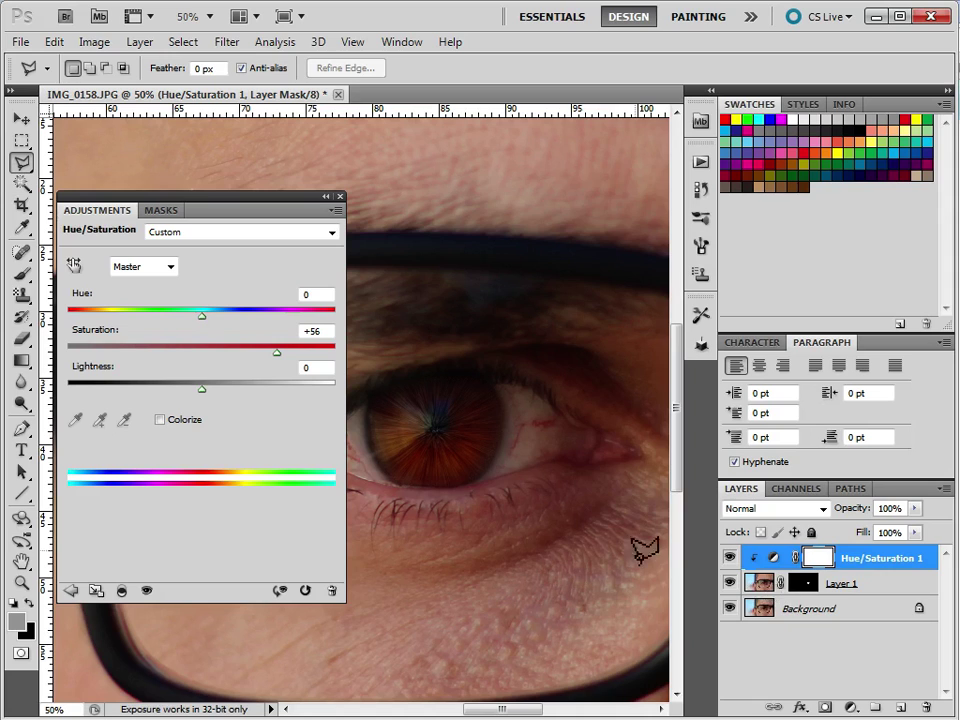
left_click_drag(277, 352, 300, 356)
mouse_move(203, 318)
left_mouse_down()
mouse_move(224, 321)
mouse_move(205, 322)
left_mouse_up()
left_click(340, 196)
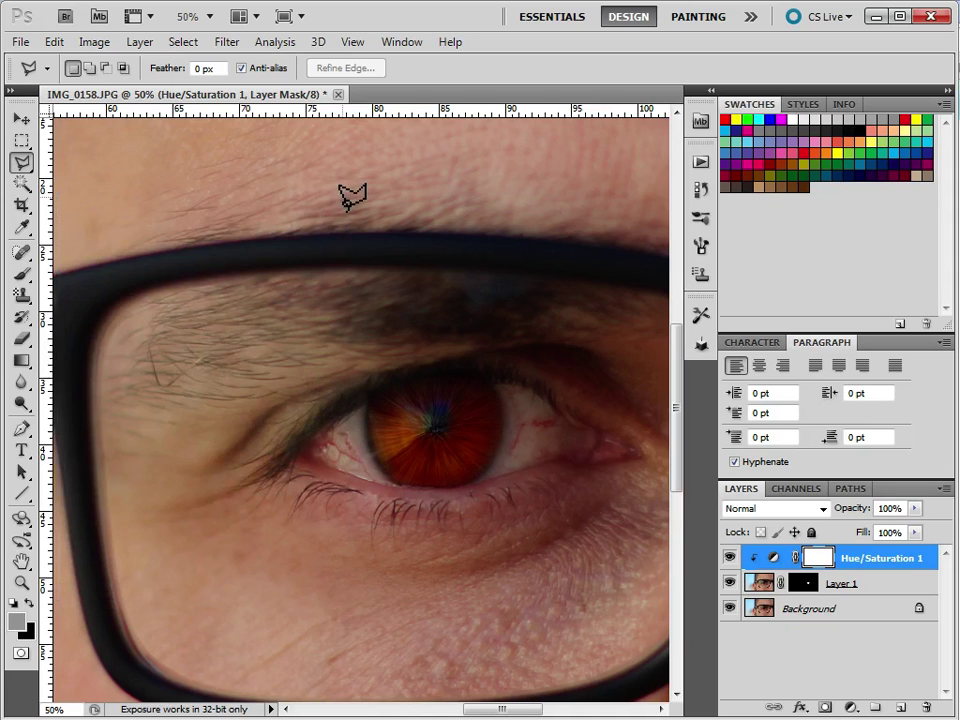
left_click(762, 583)
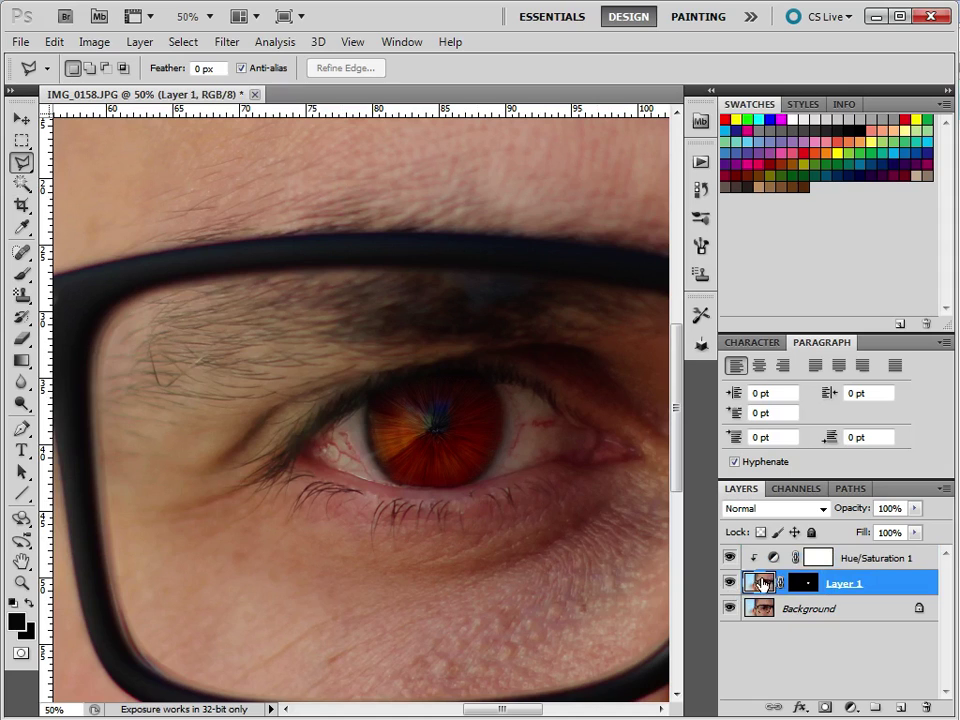
Add an Exposure layer at +1.94 clipped to Layer 1, and clip Hue/Saturation 1 to Layer 1.
left_click(850, 707)
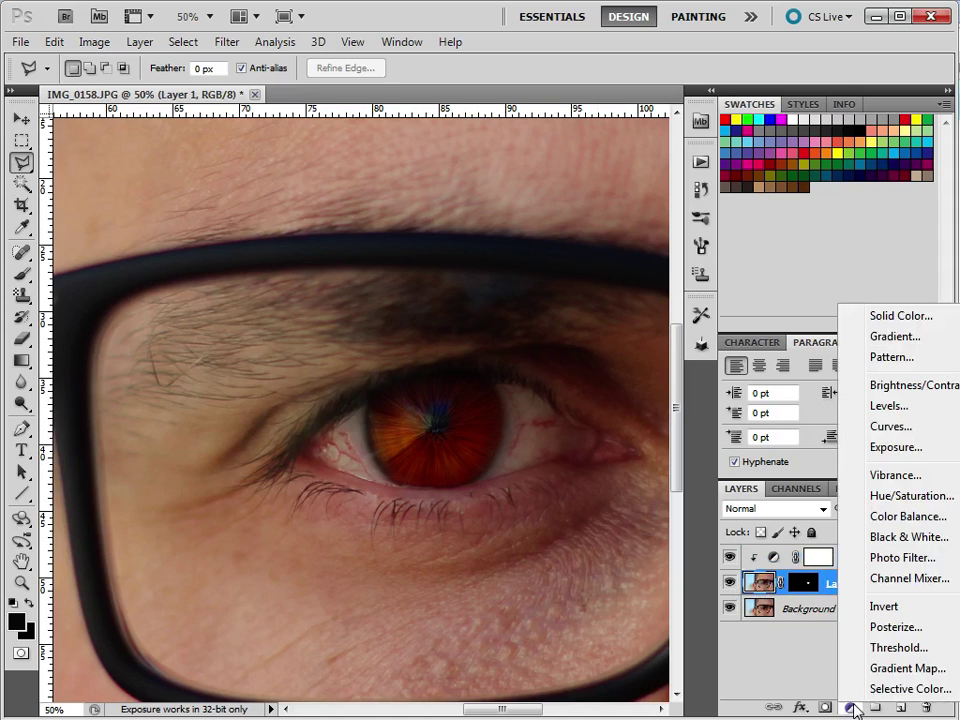
left_click(910, 450)
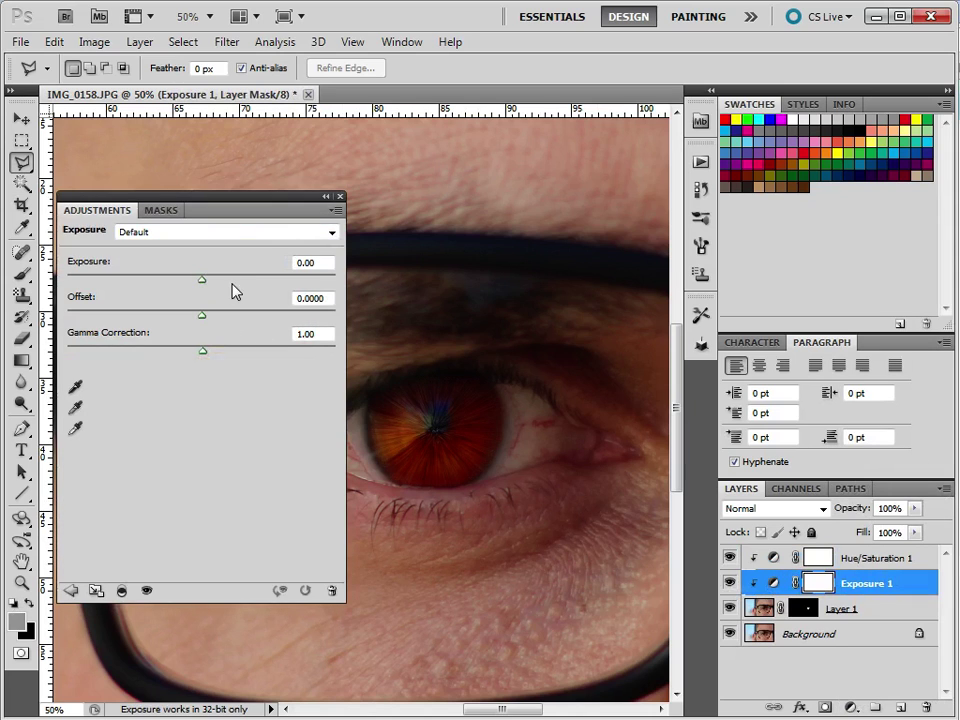
left_click_drag(205, 284, 243, 293)
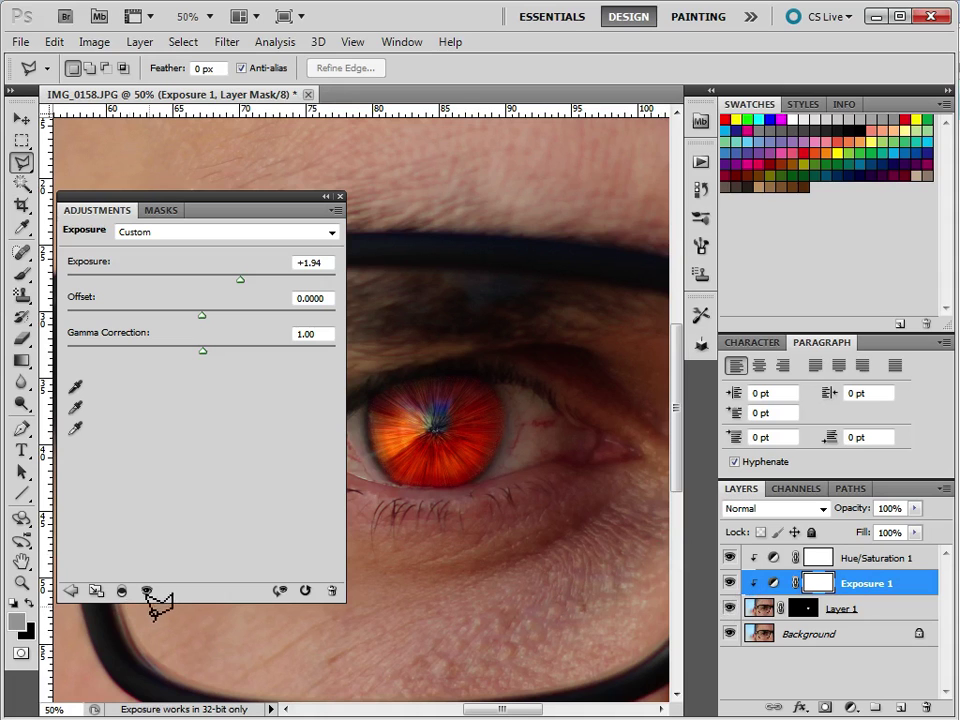
left_click(121, 592)
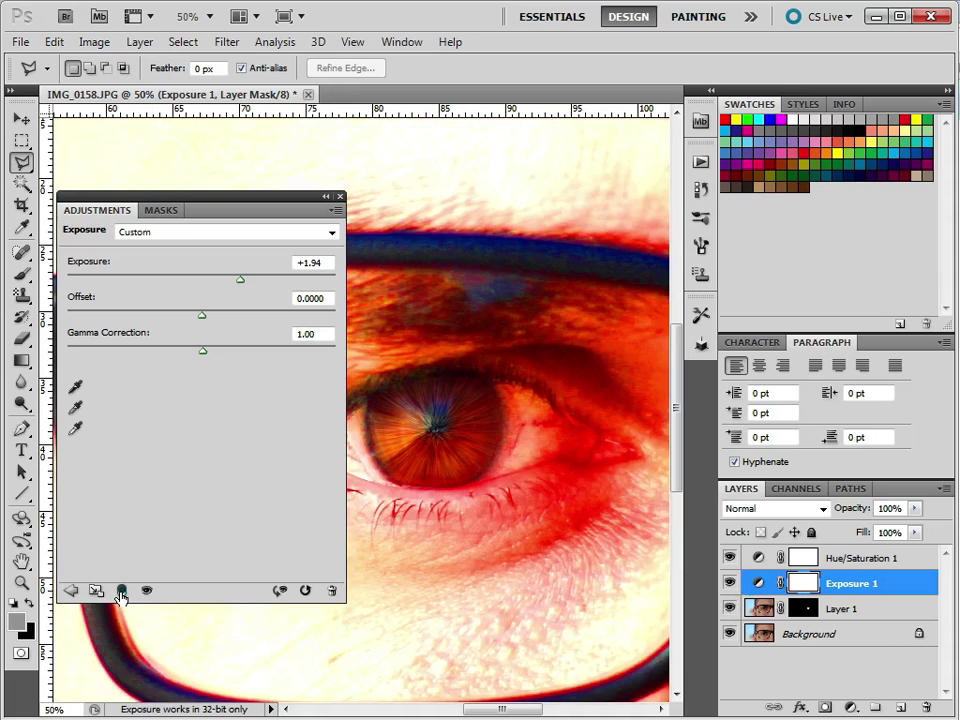
left_click(121, 592)
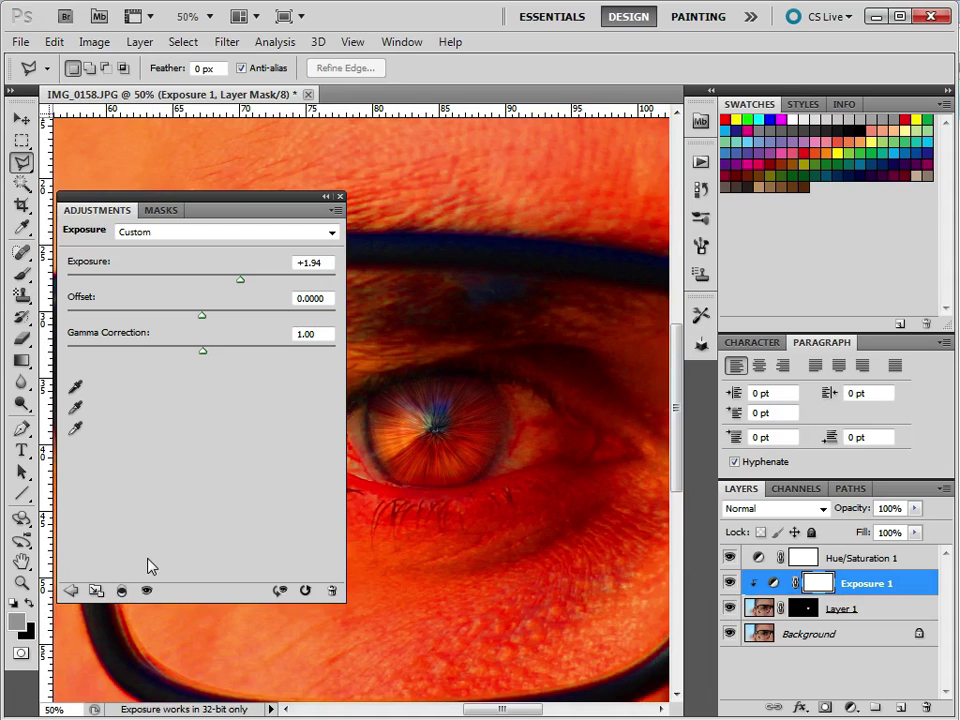
left_click(760, 557)
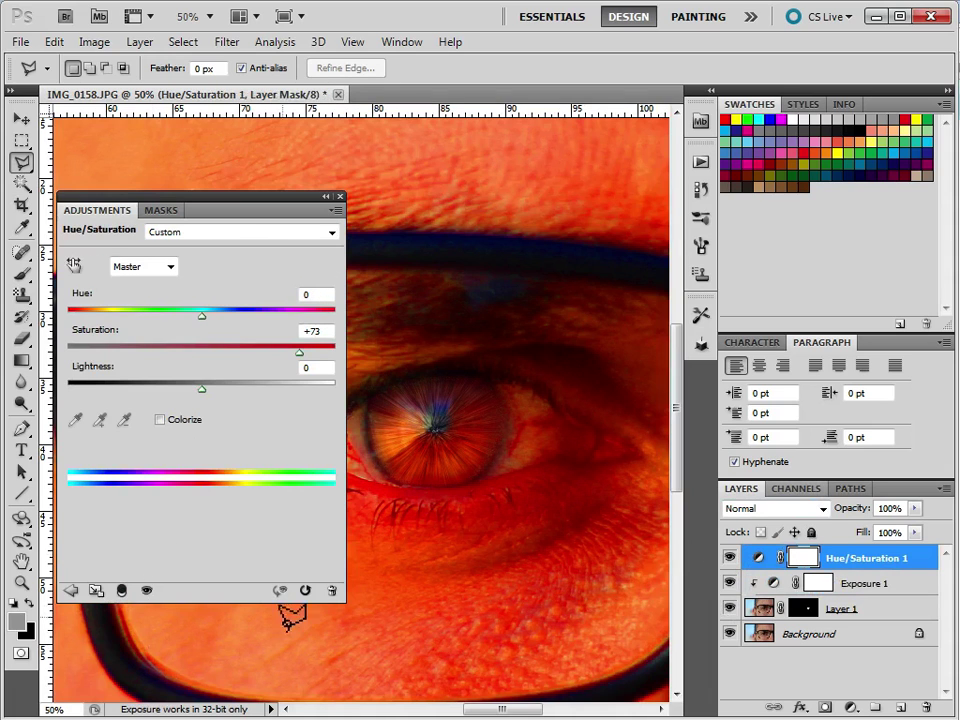
left_click(121, 592)
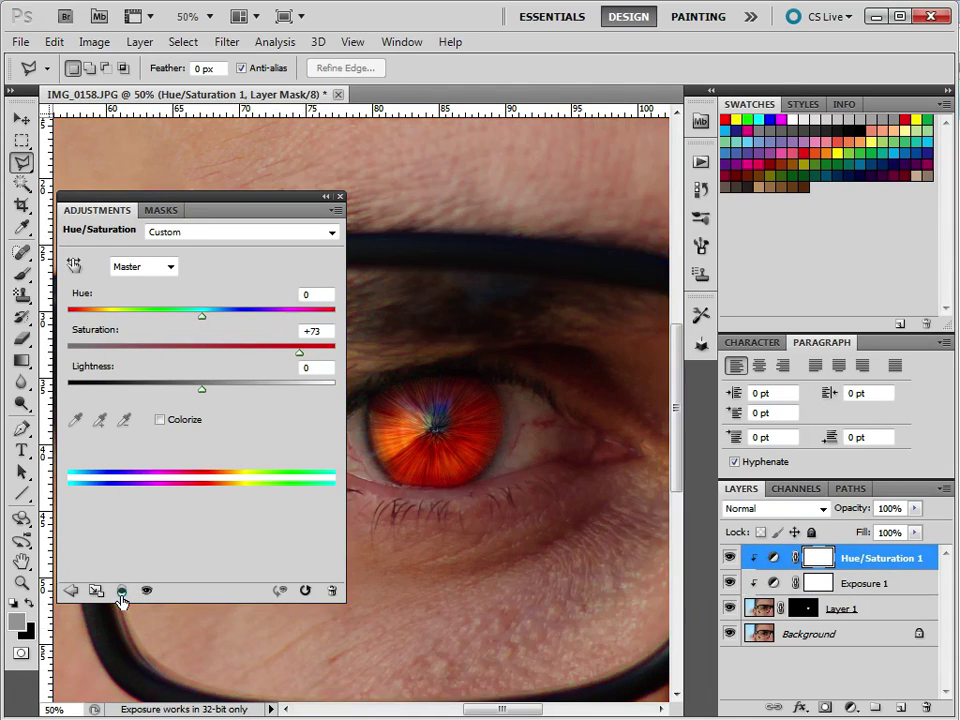
Refine Layer 1's iris mask with a 14.7 px feather and added contrast.
left_click(340, 197)
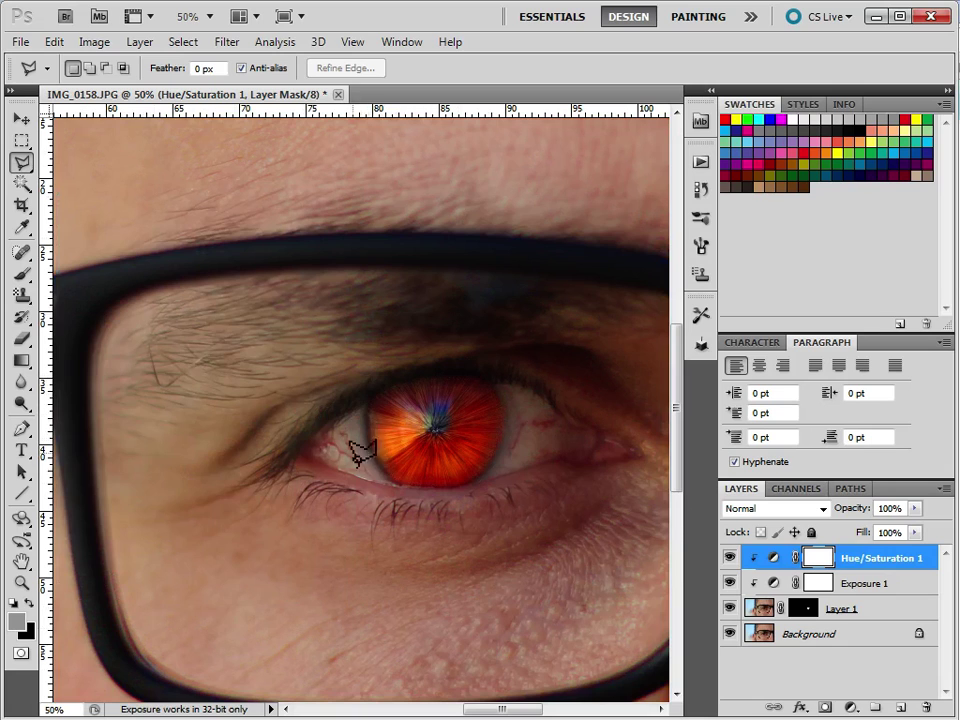
left_click(802, 610)
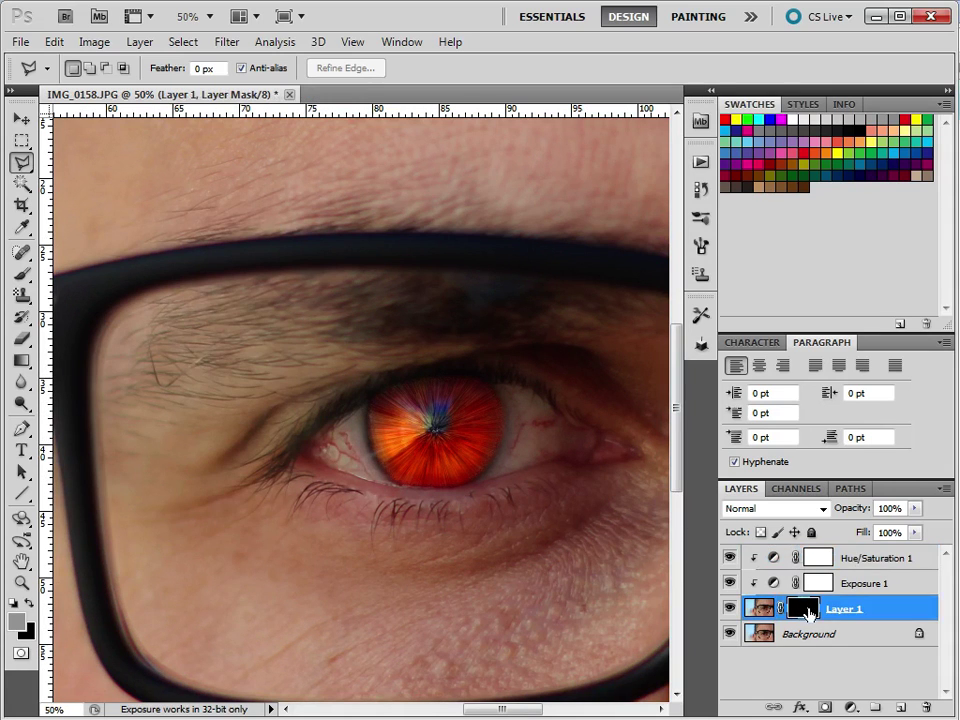
right_click(806, 614)
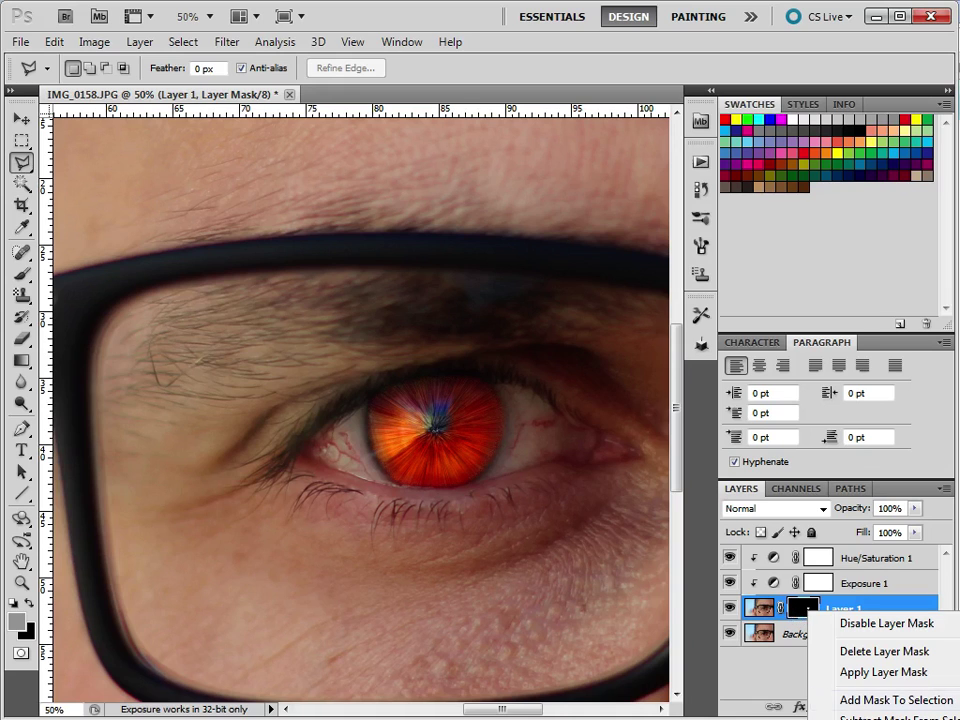
key("ctrl+alt+r")
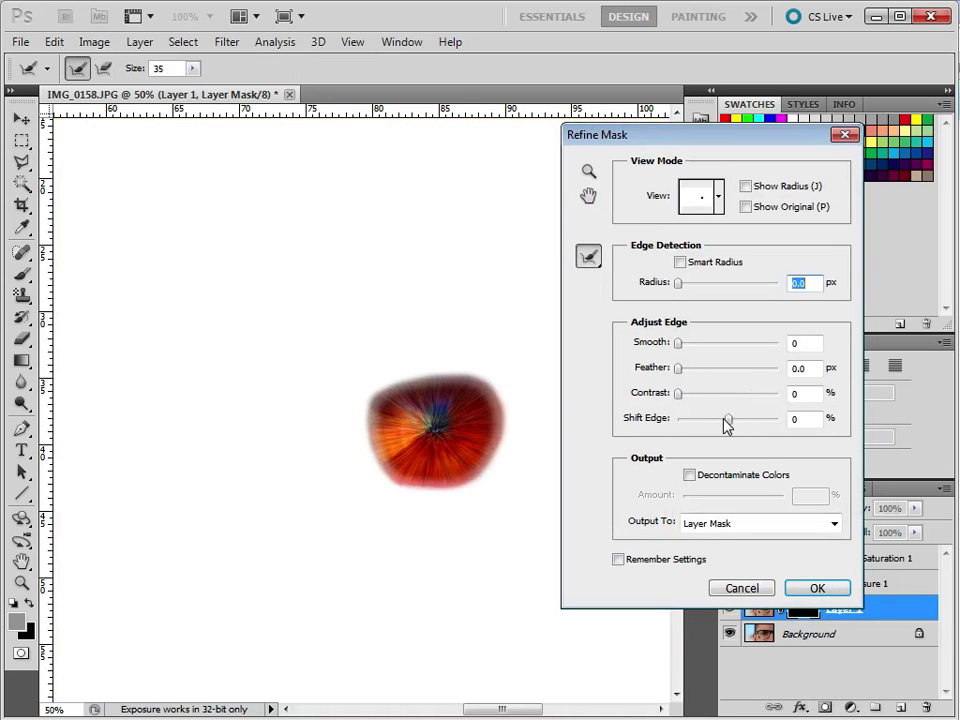
left_click_drag(679, 373, 724, 373)
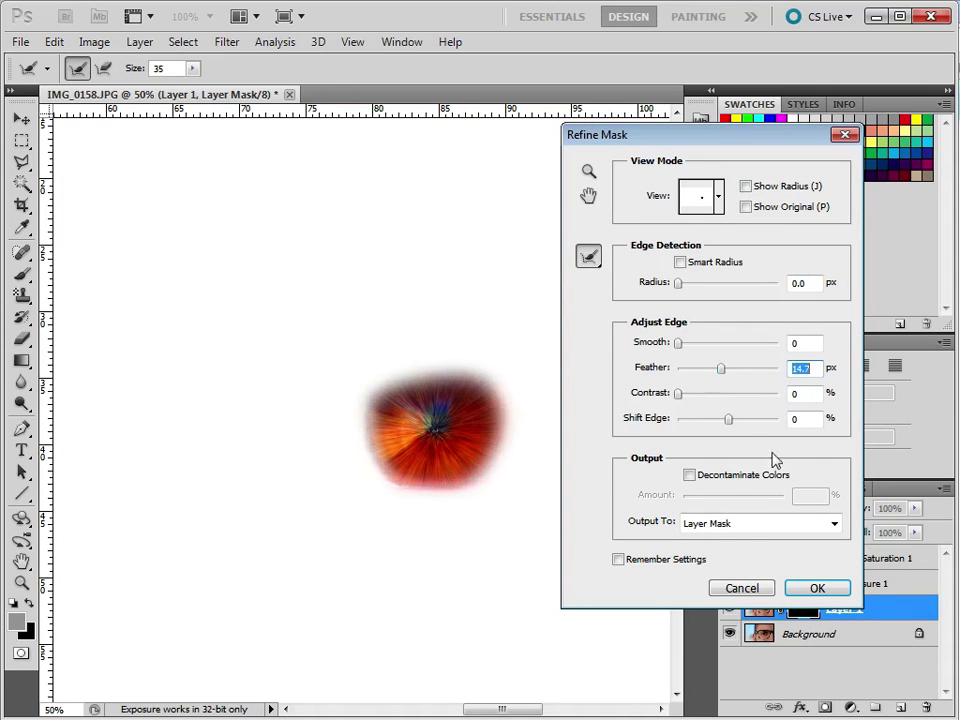
mouse_move(683, 393)
left_mouse_down()
mouse_move(708, 399)
mouse_move(698, 399)
left_mouse_up()
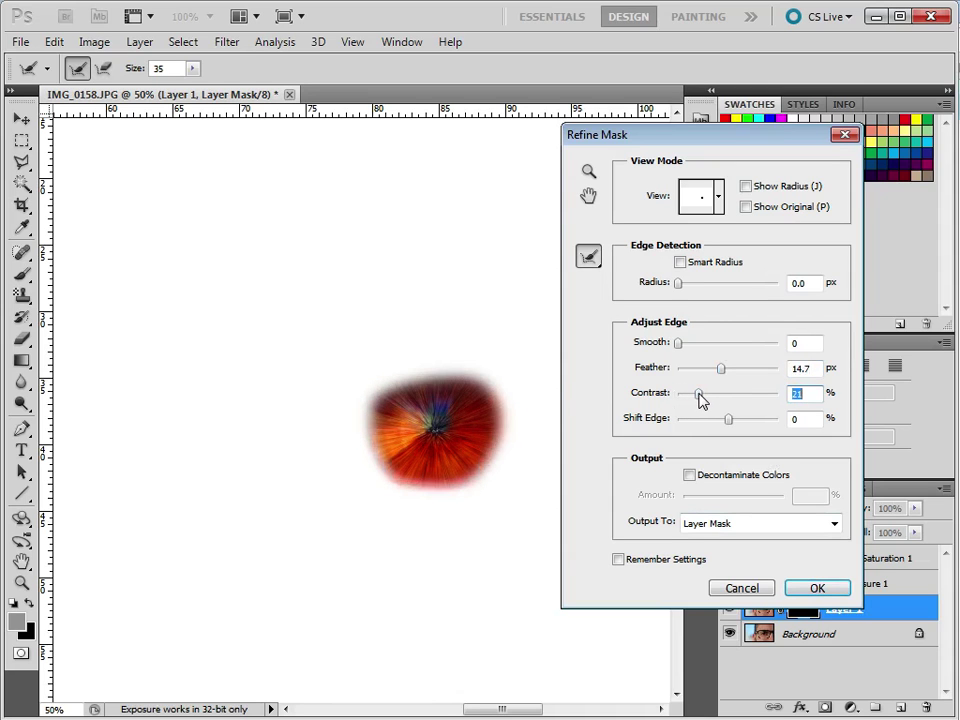
left_click(820, 587)
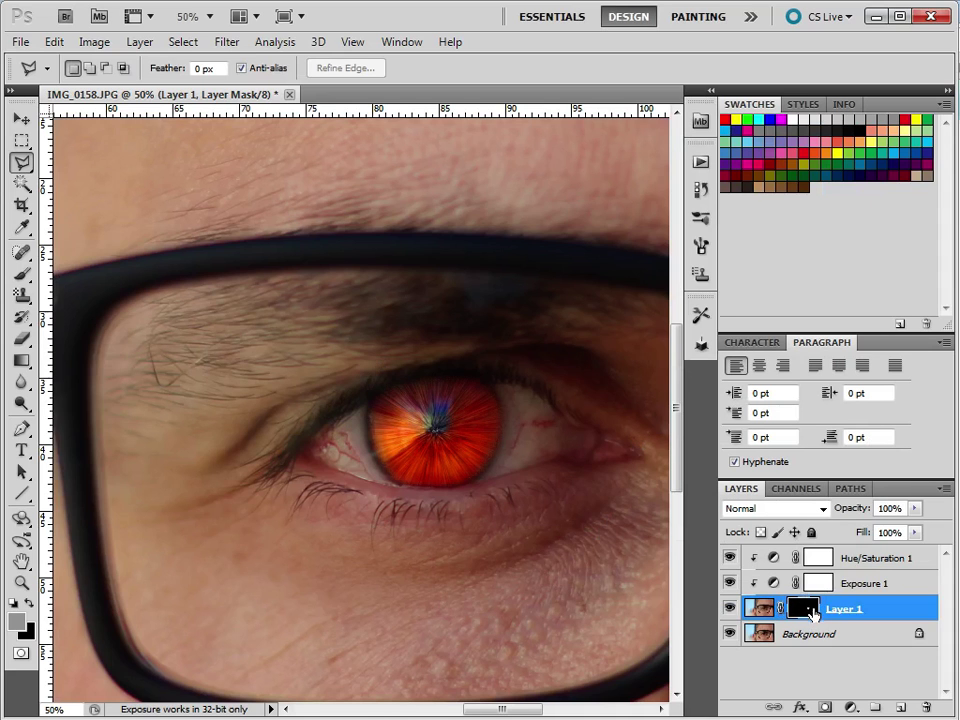
Feather Layer 1's iris mask by a further 7.2 px in Refine Mask.
right_click(806, 607)
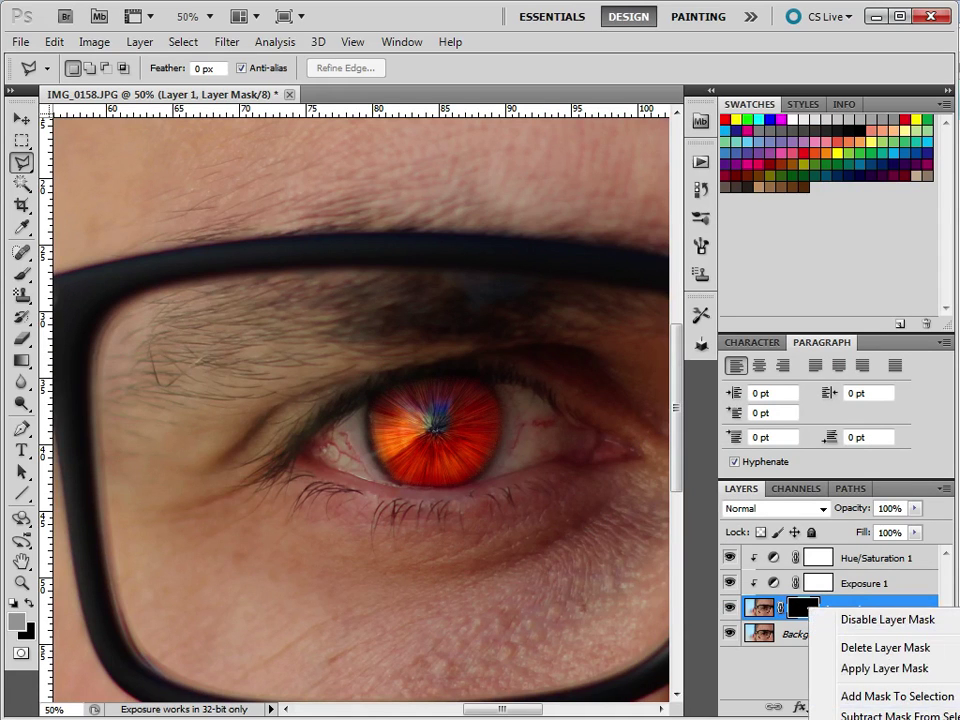
key("ctrl+alt+r")
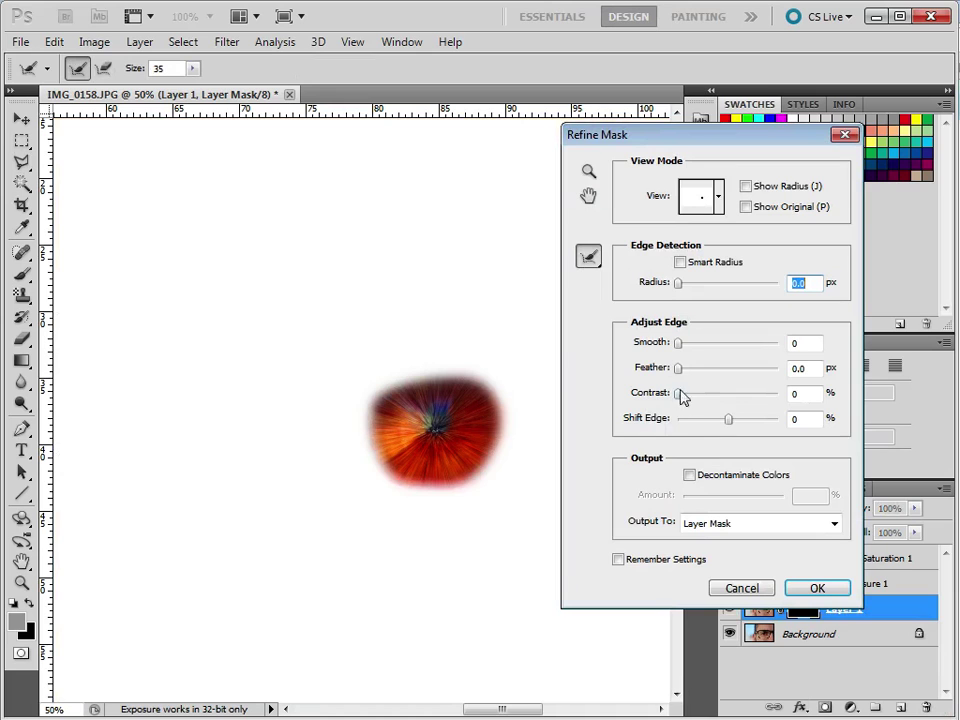
left_click_drag(679, 369, 713, 374)
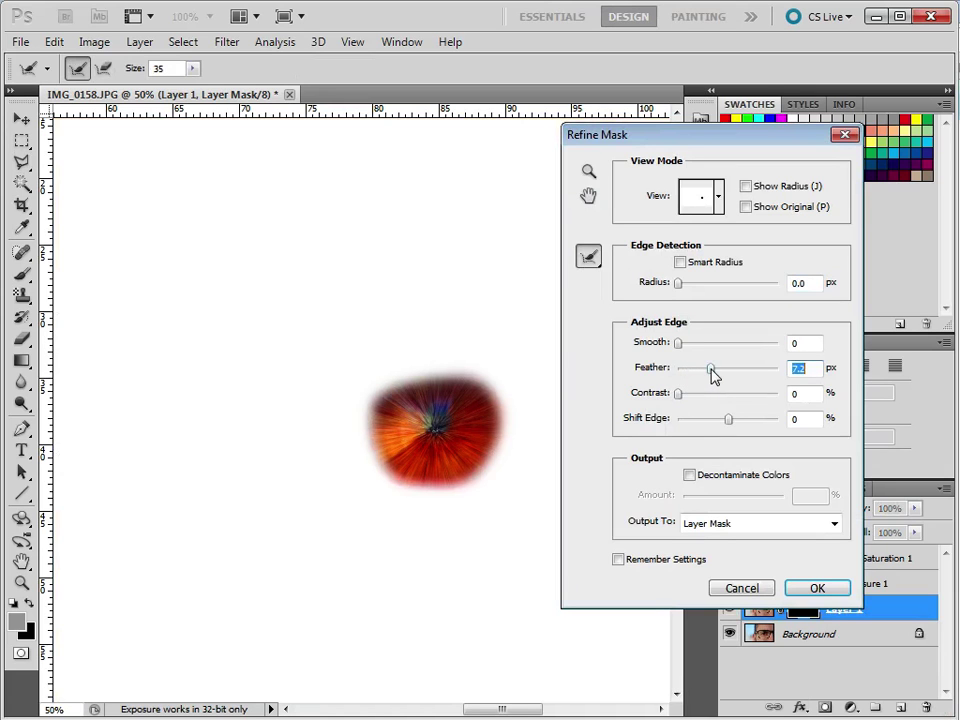
left_click(806, 592)
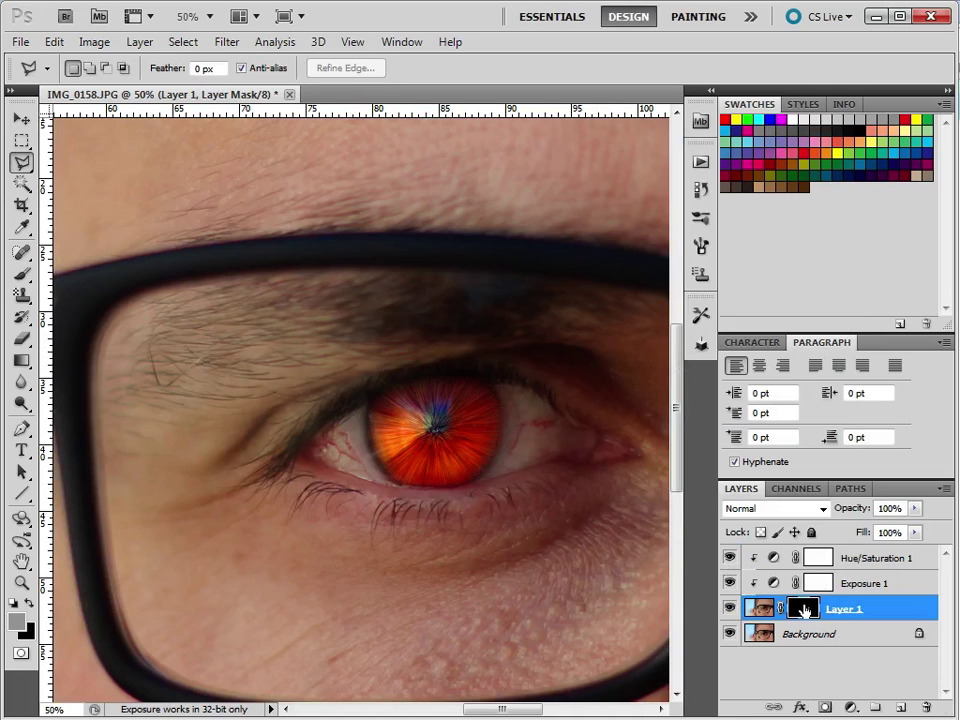
Raise Shift Edge in Refine Mask to push the iris mask edge outward.
right_click(805, 610)
left_click(829, 714)
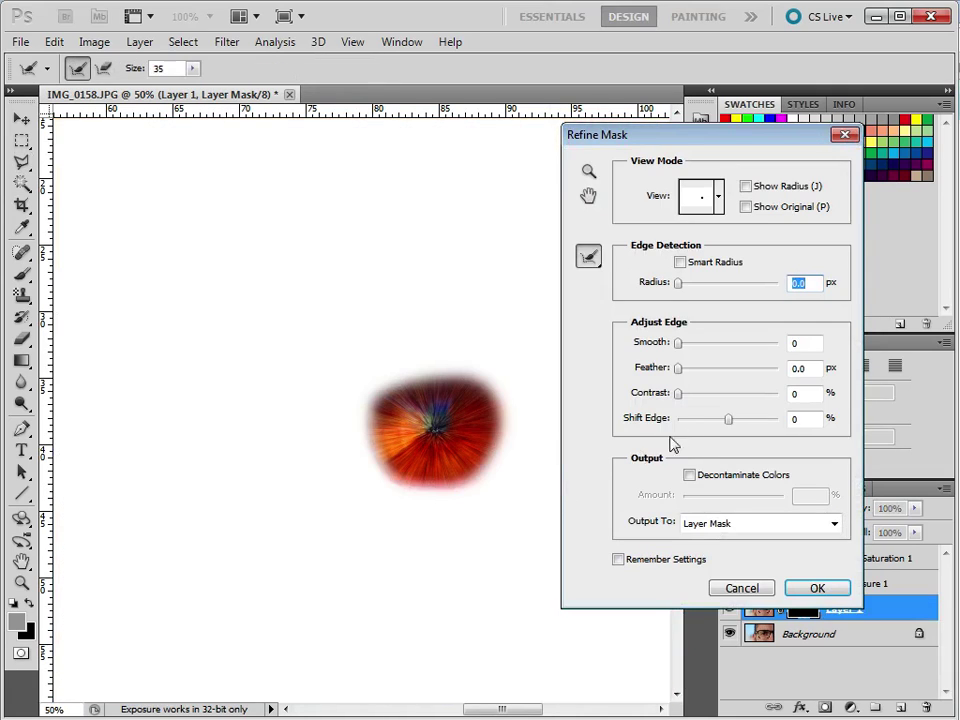
left_click_drag(729, 420, 752, 425)
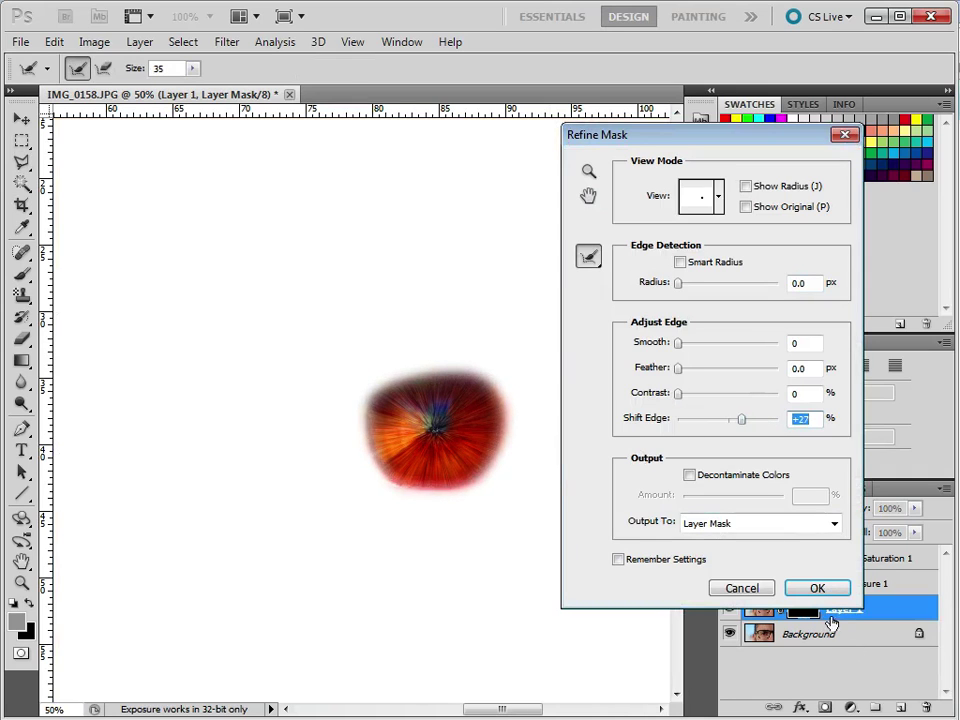
left_click(809, 588)
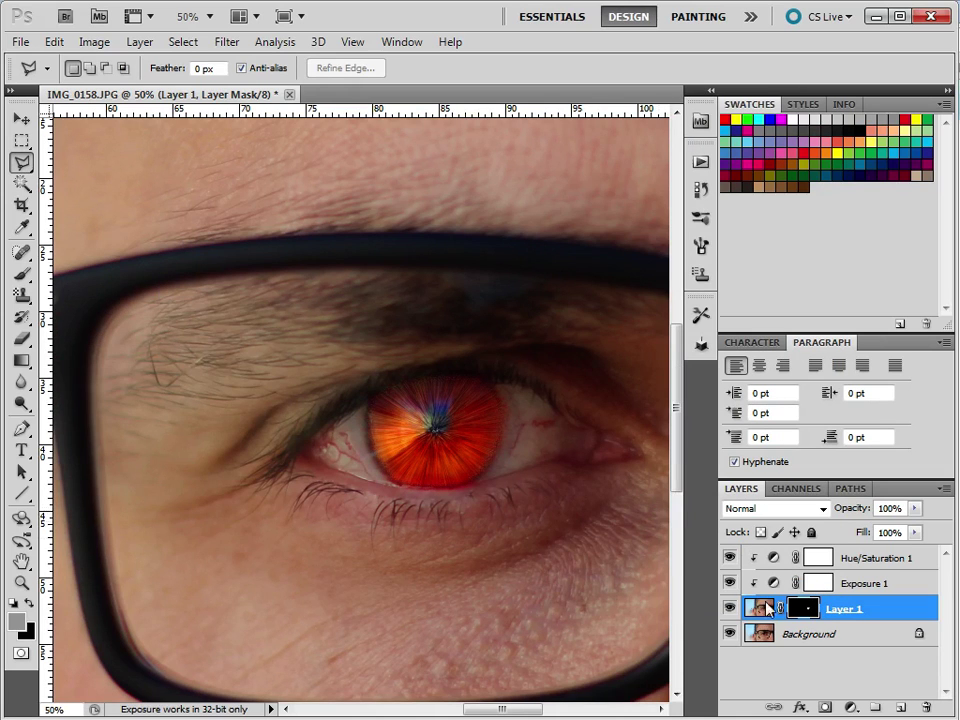
Compare Color Dodge, Soft Light and Hard Light on Layer 1, keeping Hard Light.
left_click(763, 607)
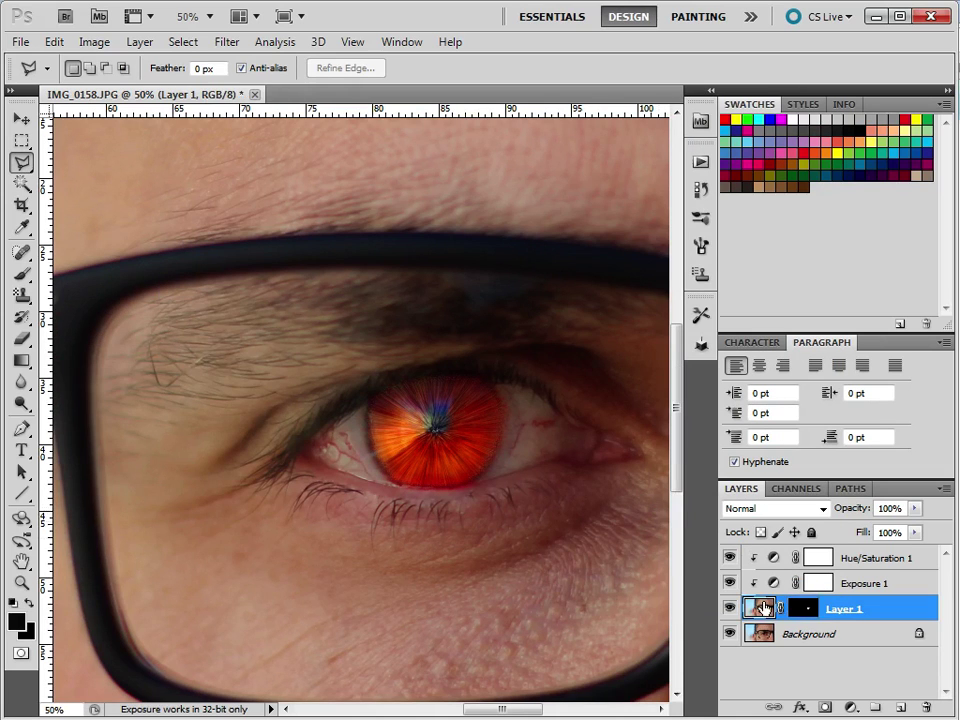
left_click(822, 511)
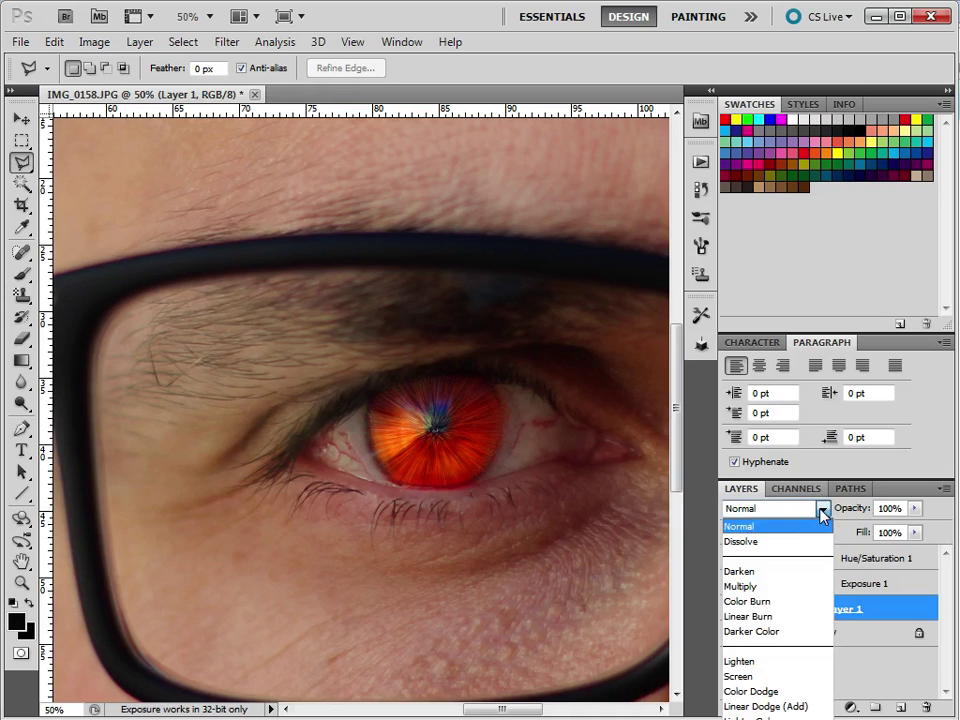
left_click(773, 692)
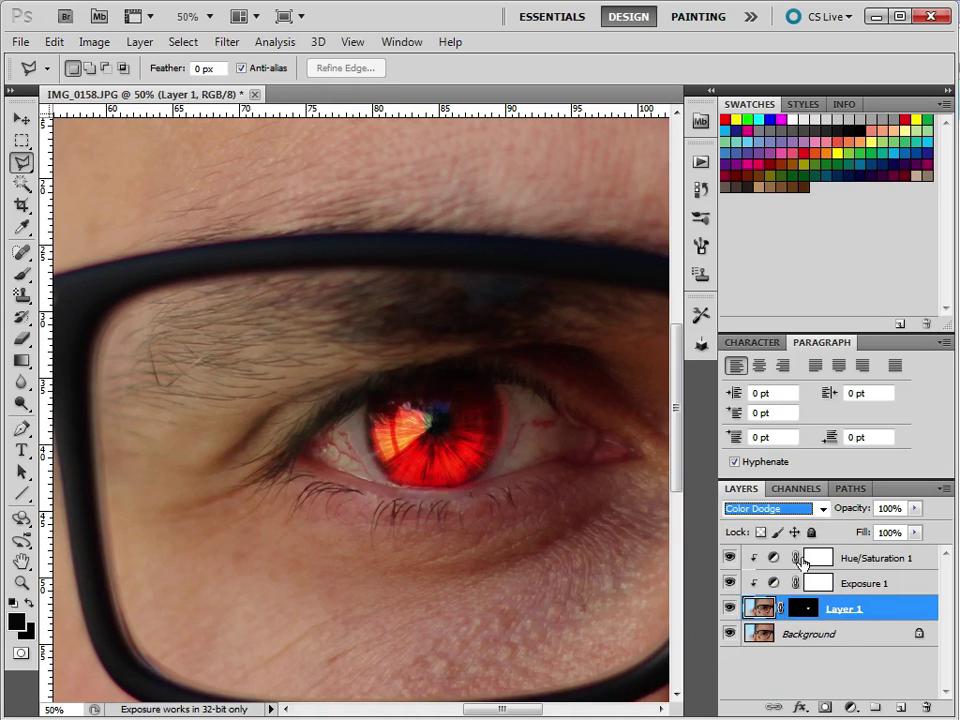
left_click(815, 511)
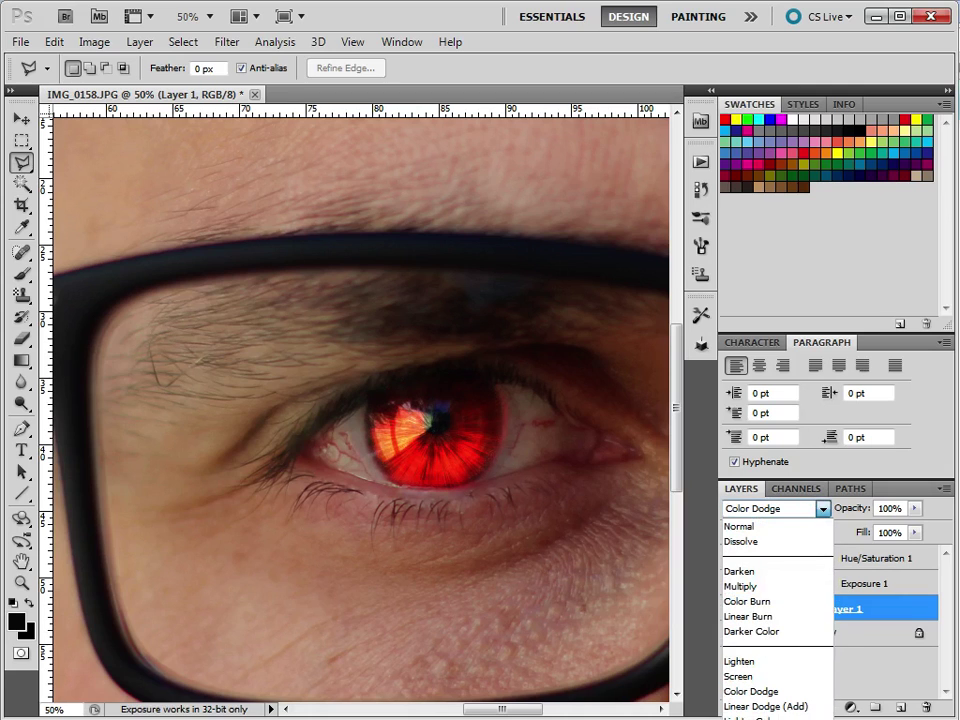
left_click(760, 719)
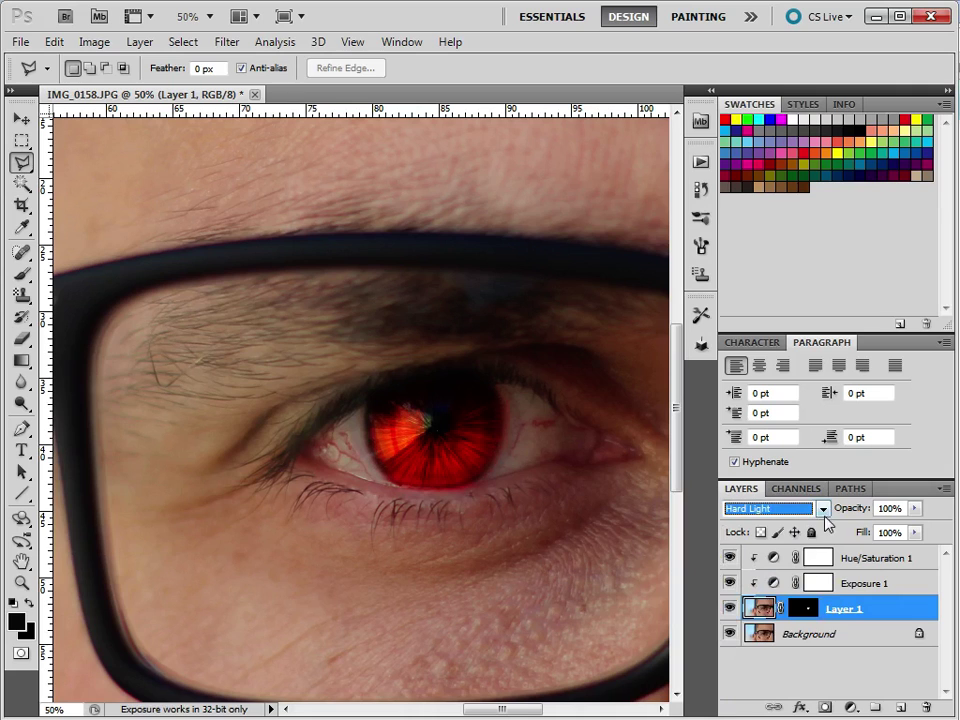
left_click(822, 511)
left_click(760, 719)
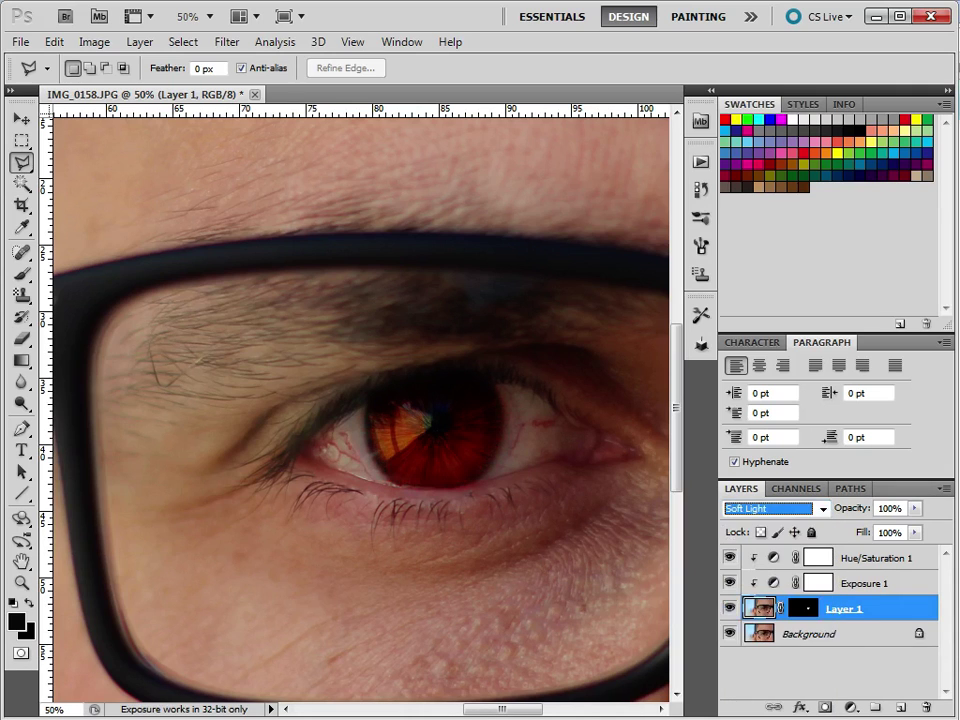
left_click(822, 509)
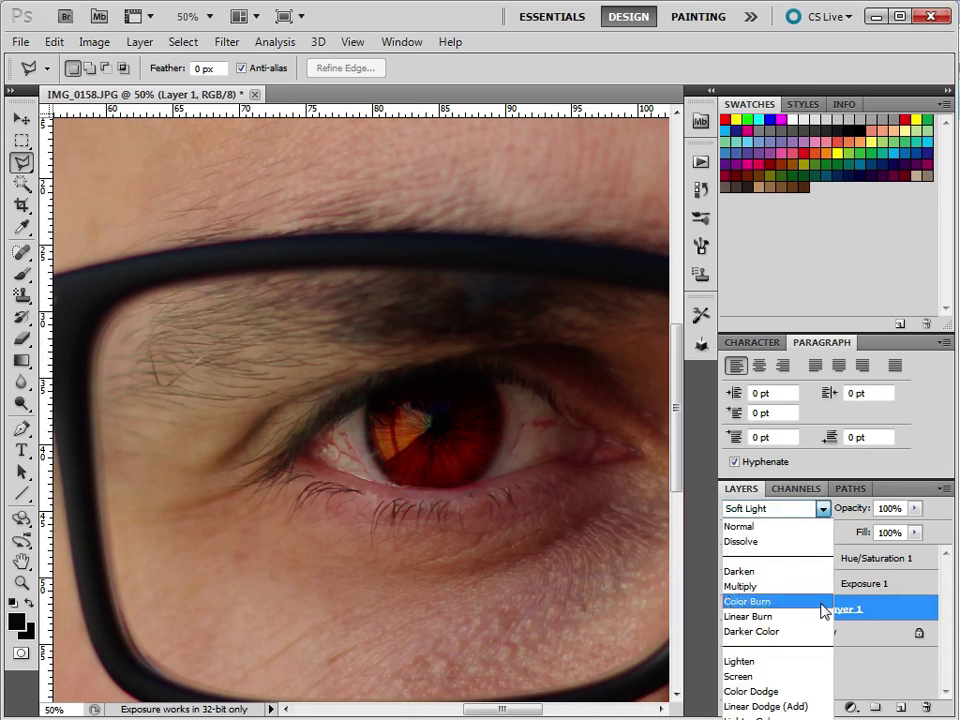
left_click(760, 719)
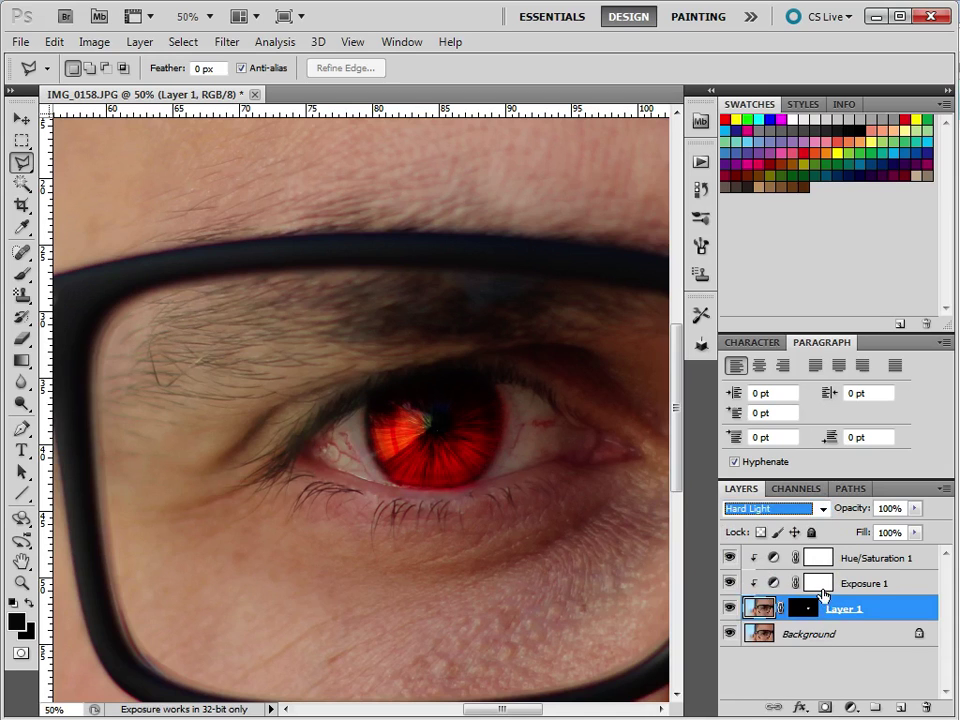
left_click(765, 640)
key("ctrl+minus")
key("ctrl+minus")
key("ctrl+minus")
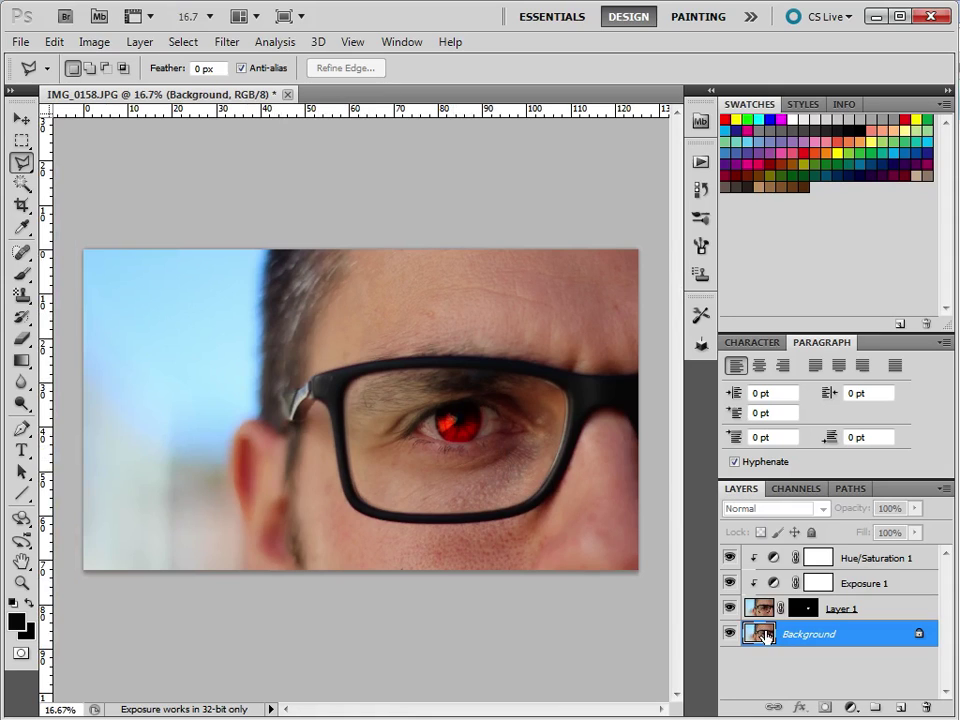
Add a Vibrance layer above the Background with Vibrance -14 and Saturation -26.
left_click(851, 708)
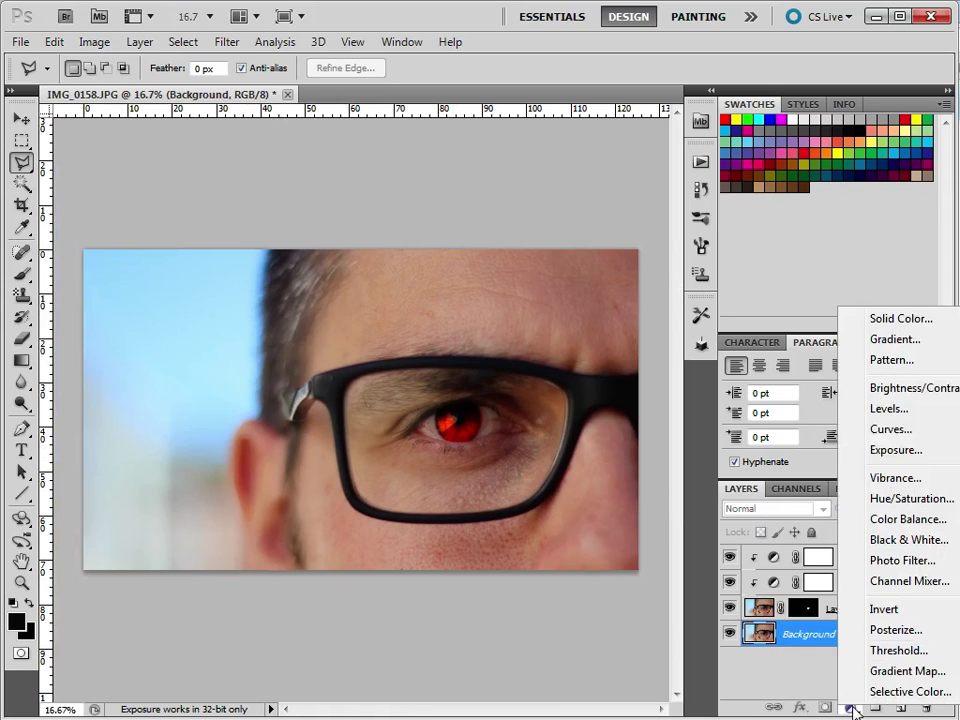
left_click(890, 479)
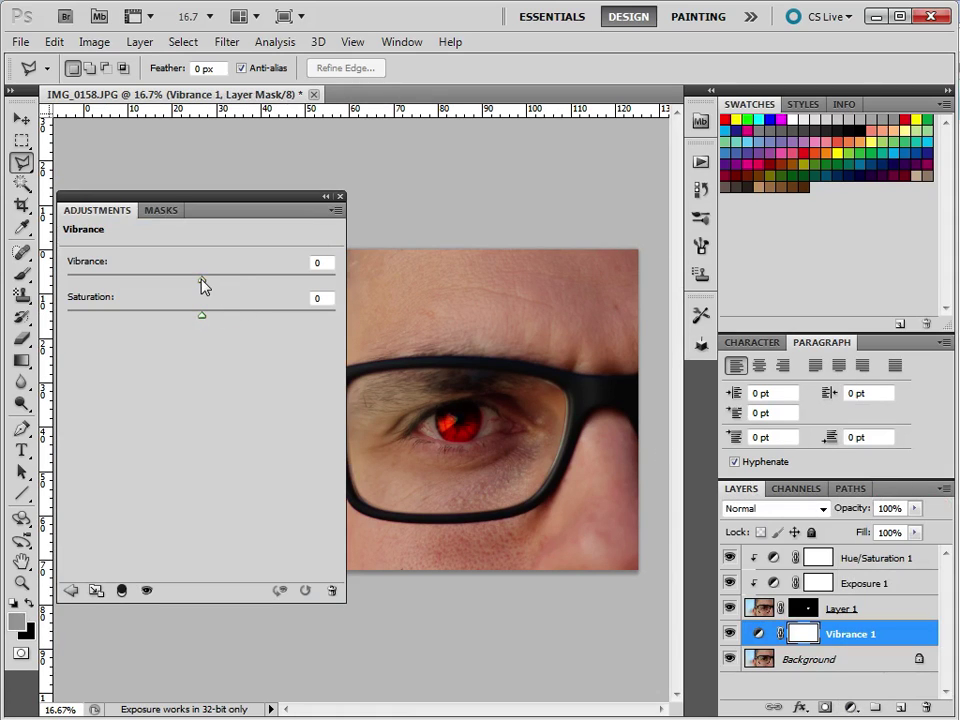
left_click_drag(201, 280, 169, 280)
left_click_drag(183, 322, 169, 324)
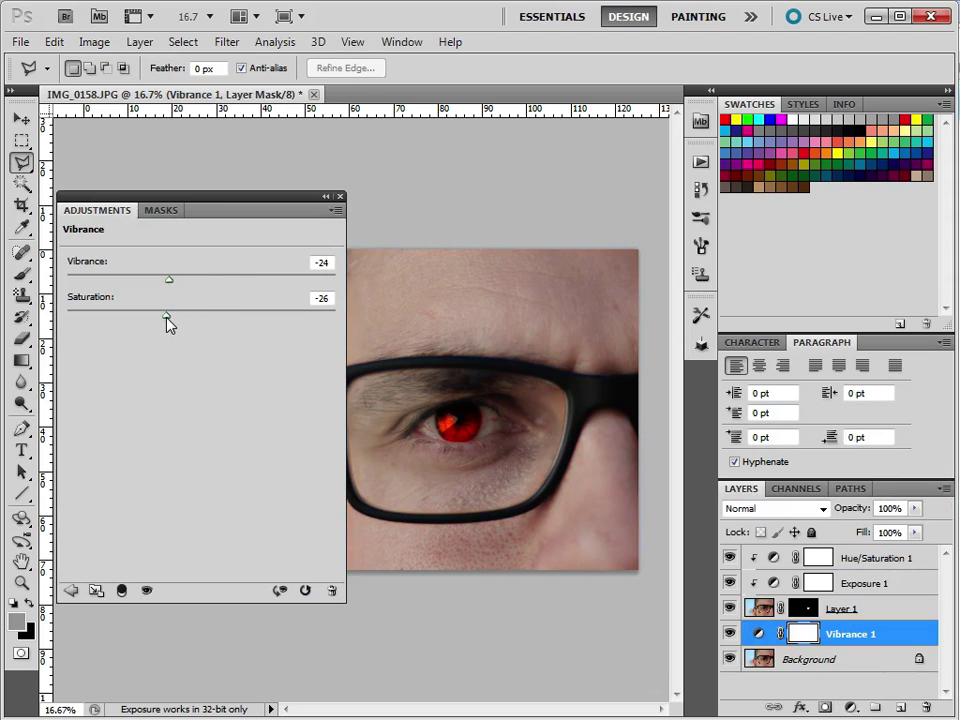
left_click_drag(199, 208, 780, 189)
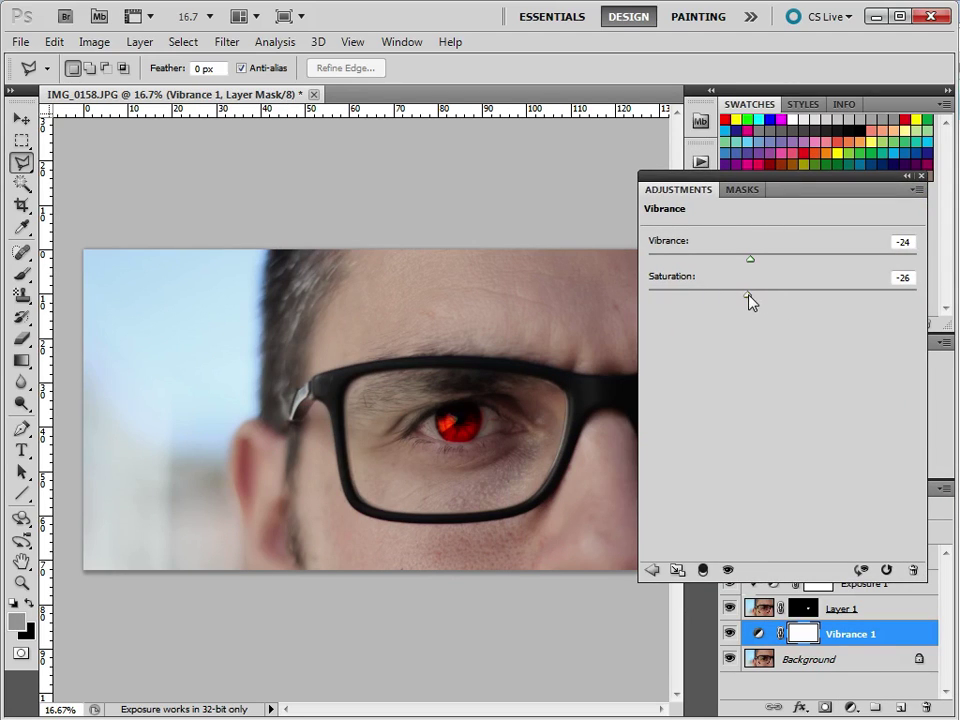
left_click_drag(752, 264, 740, 295)
Set Hue/Saturation 1 to Hue +29 and Saturation +73, then select Layer 1.
left_click(922, 177)
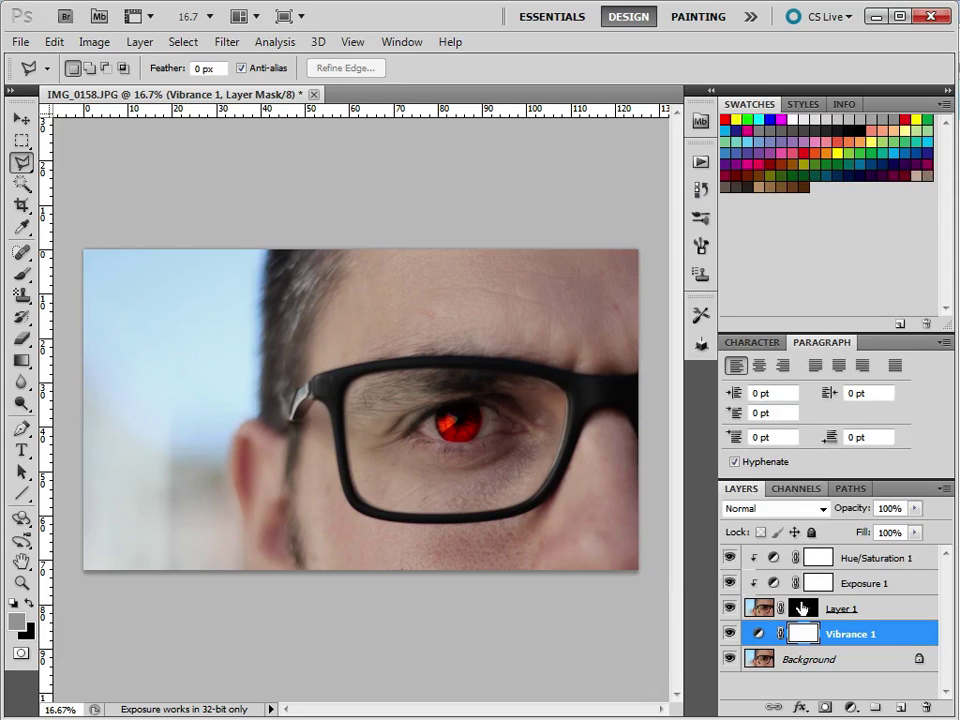
left_click(775, 563)
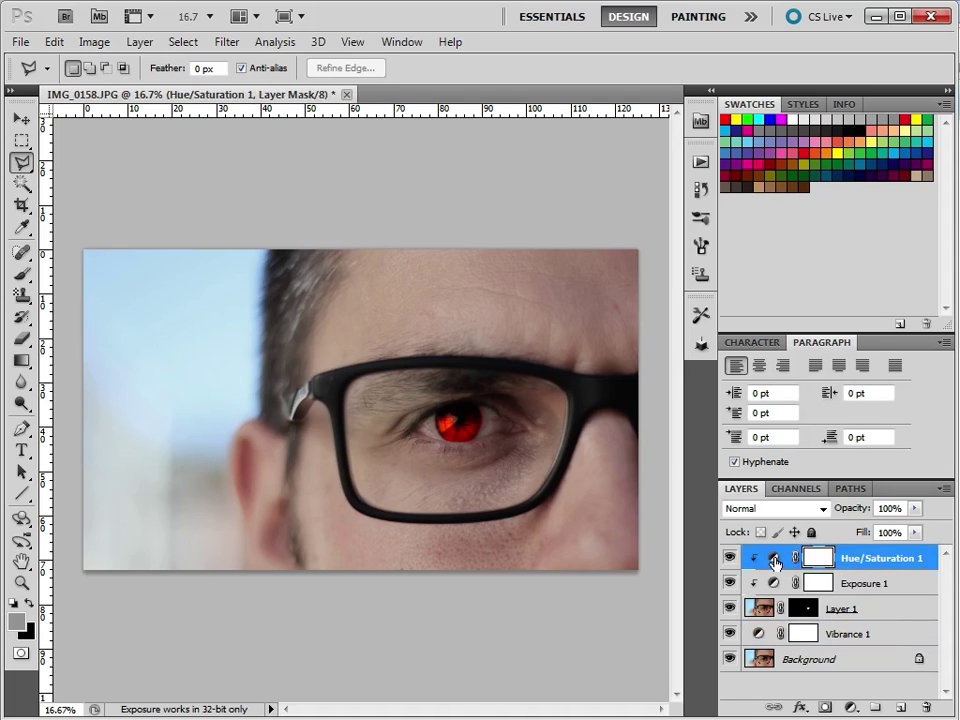
left_click(775, 563)
left_click_drag(786, 298, 821, 310)
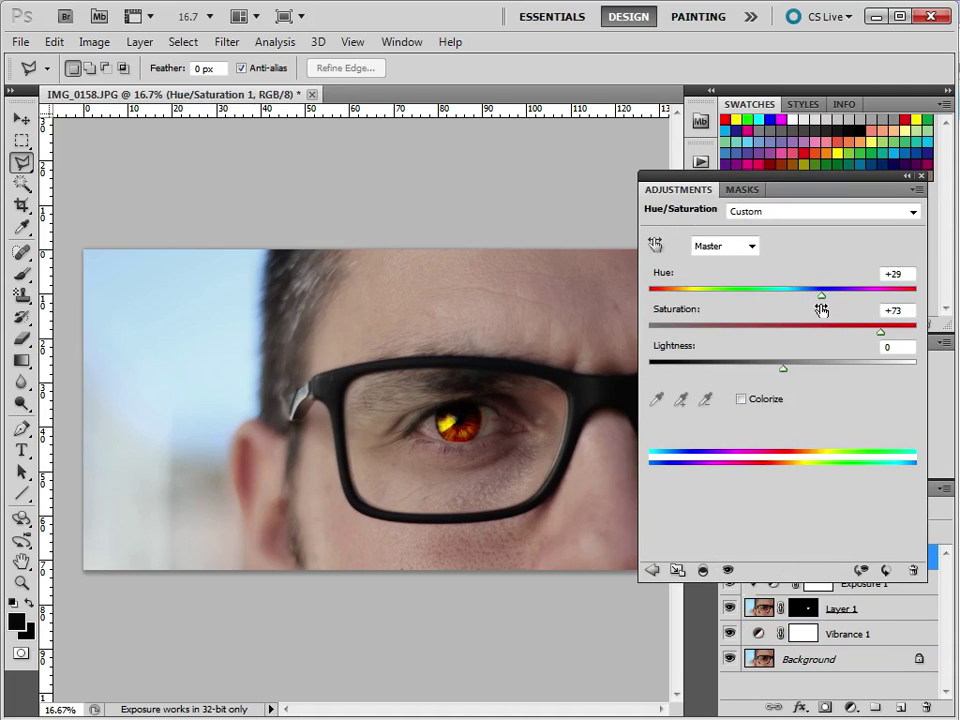
left_click(921, 177)
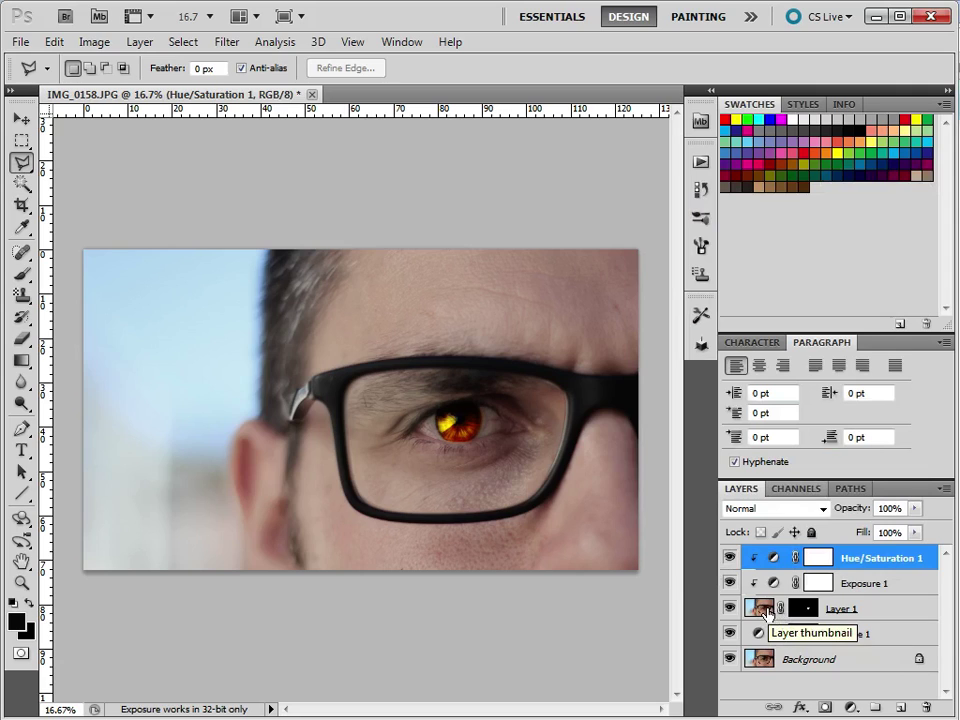
left_click(765, 610)
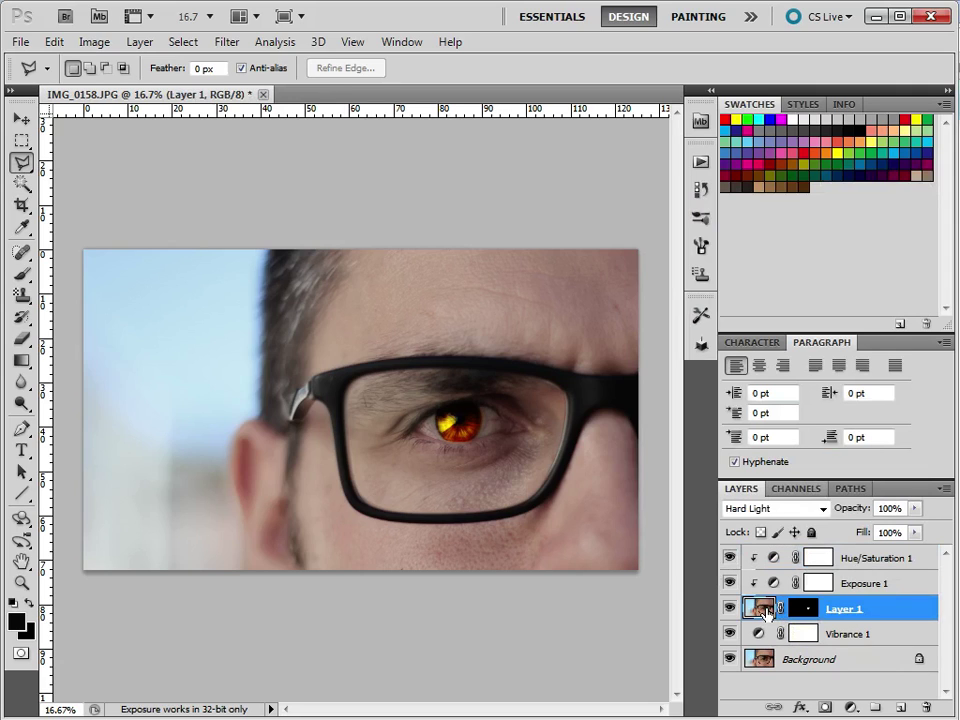